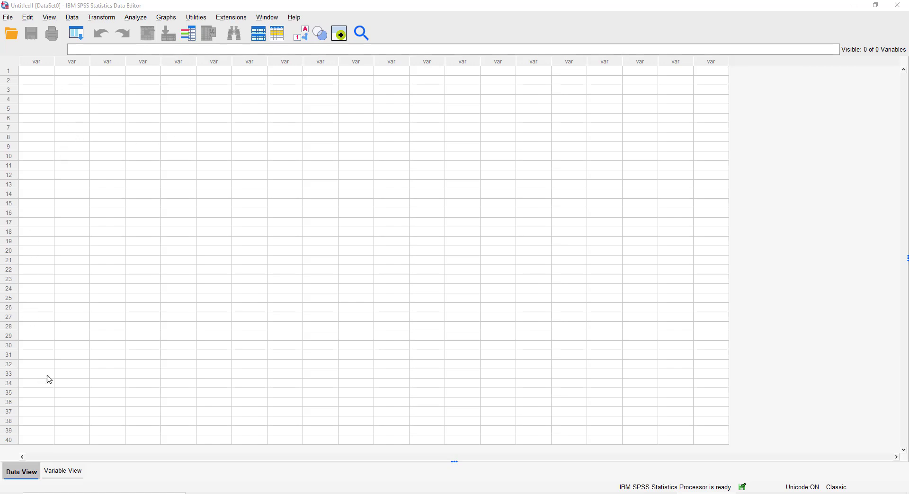
Step: In the variable definitions, widen the Name column and name the first variable umur
{"action": "left_click", "coordinate": [62, 473]}
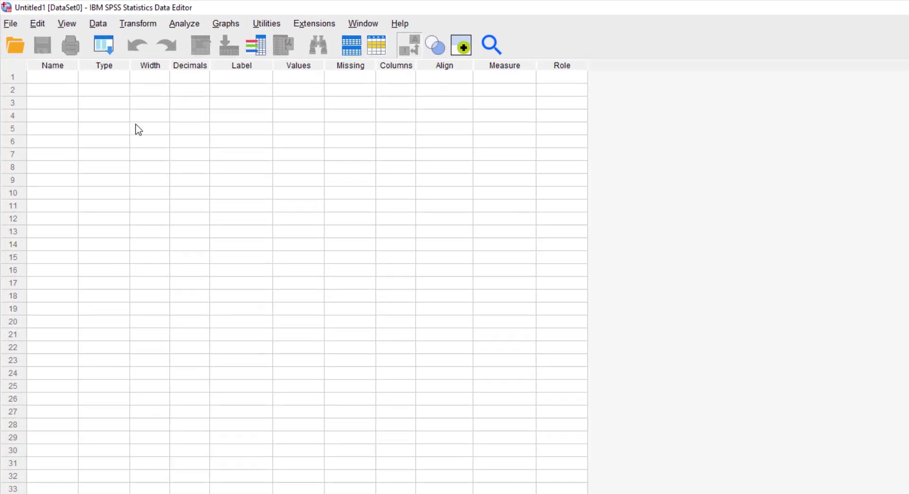
{"action": "left_click_drag", "start_coordinate": [81, 70], "coordinate": [126, 69]}
{"action": "left_click", "coordinate": [82, 82]}
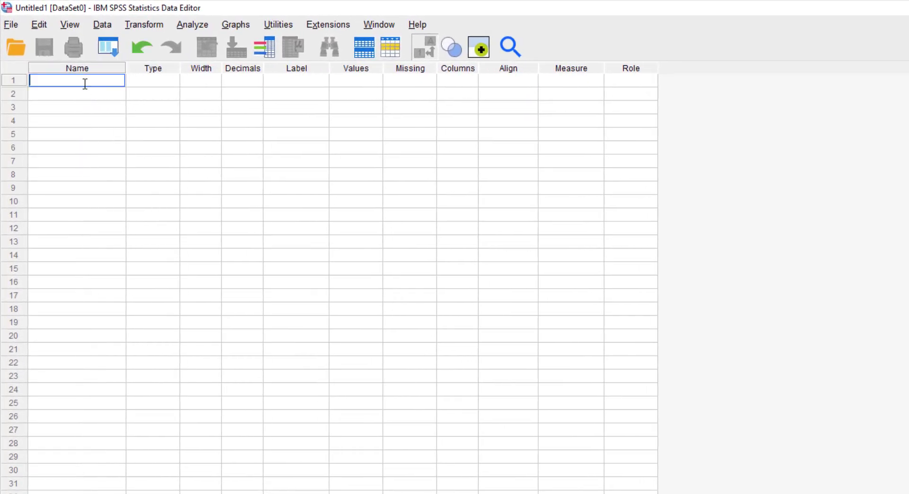
{"action": "type", "text": "umur"}
{"action": "key", "text": "Tab"}
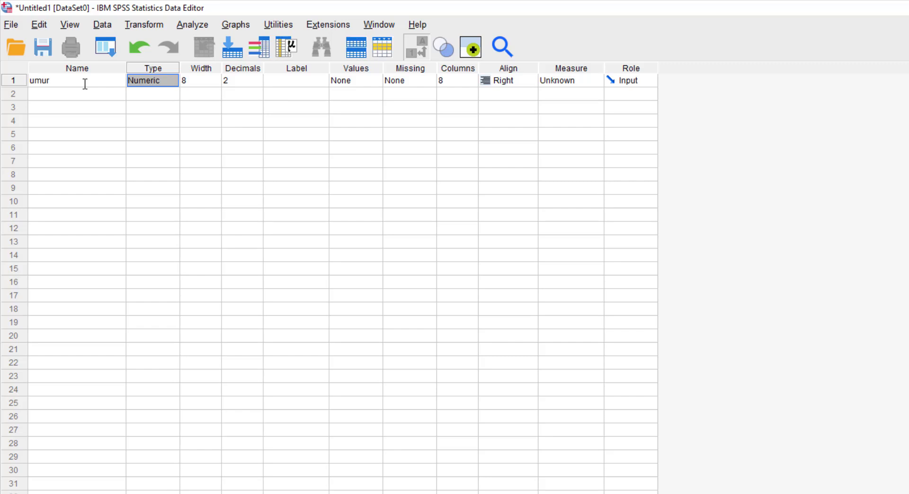
Step: Set the umur variable to 0 decimals and give it the label "Umur (X1)"
{"action": "left_click", "coordinate": [249, 82]}
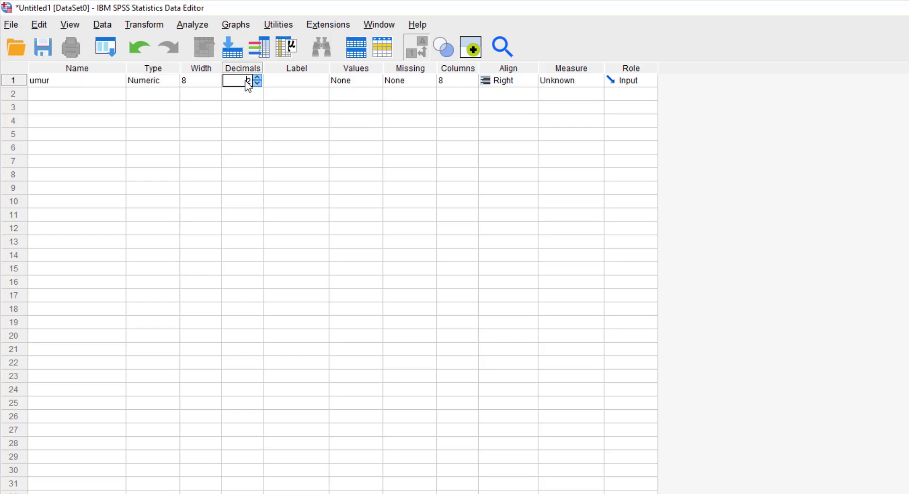
{"action": "left_click", "coordinate": [256, 84]}
{"action": "left_click", "coordinate": [257, 83]}
{"action": "left_click", "coordinate": [291, 82]}
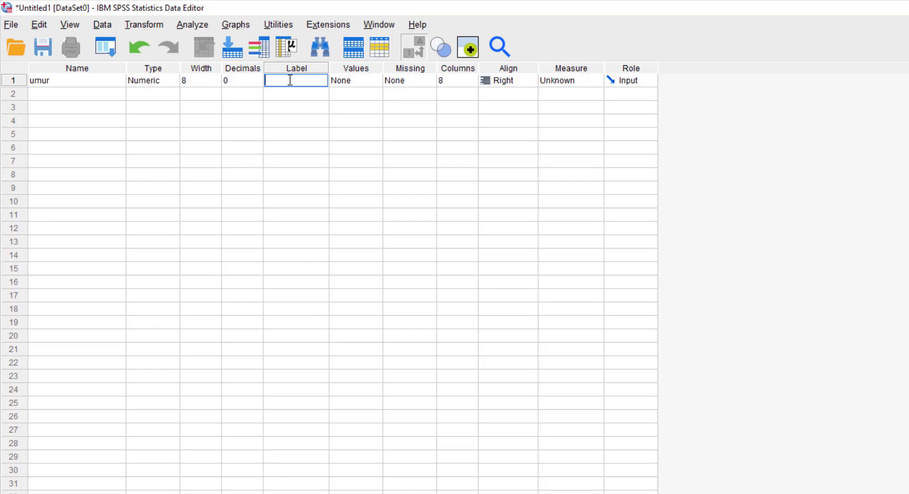
{"action": "type", "text": "Umur (X1)"}
{"action": "key", "text": "Tab"}
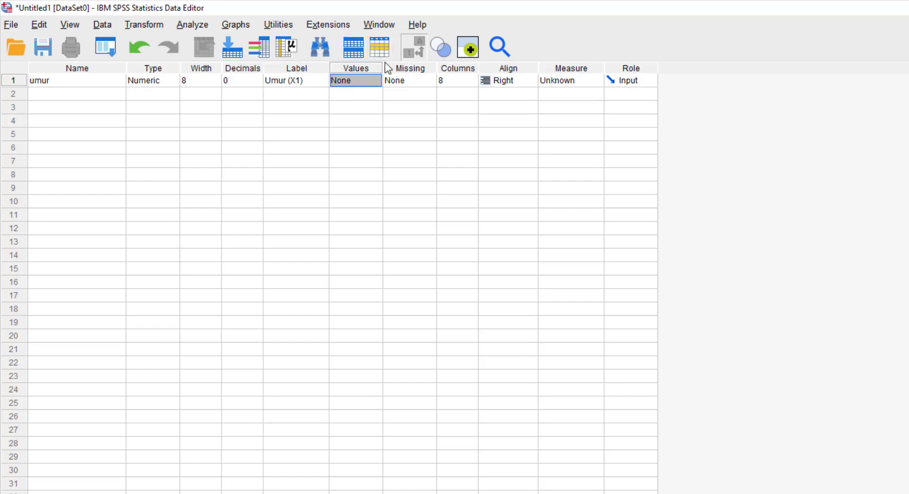
Step: Widen the Values column and add a value label for umur with value 1 as "Non-Produktif"
{"action": "left_click_drag", "start_coordinate": [384, 65], "coordinate": [396, 65]}
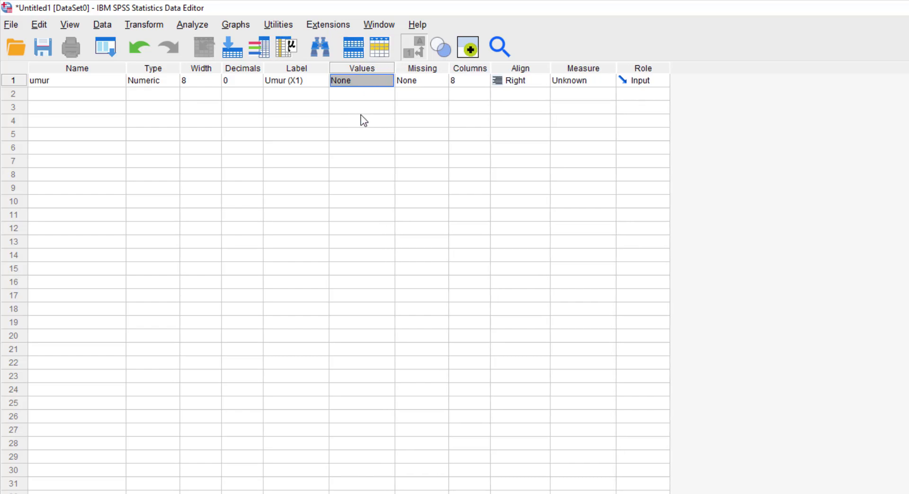
{"action": "left_click", "coordinate": [356, 81]}
{"action": "left_click", "coordinate": [389, 82]}
{"action": "left_click_drag", "start_coordinate": [547, 241], "coordinate": [296, 126]}
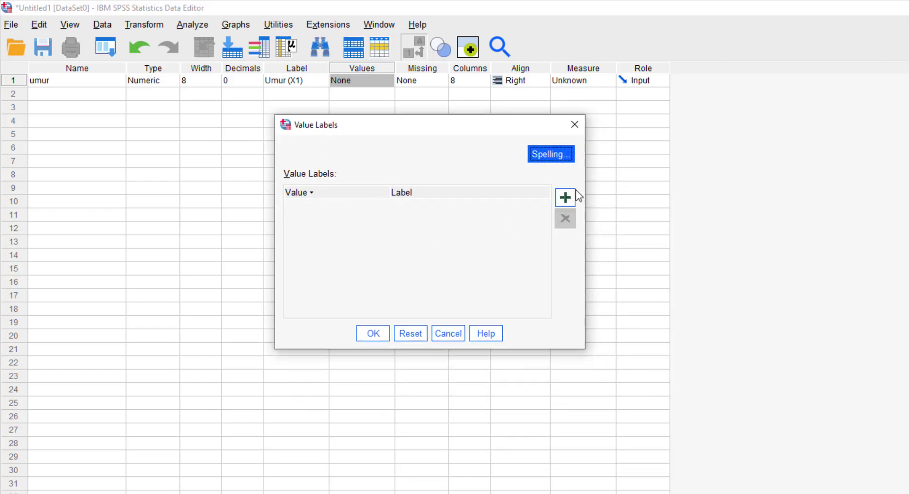
{"action": "left_click", "coordinate": [565, 197]}
{"action": "type", "text": "1"}
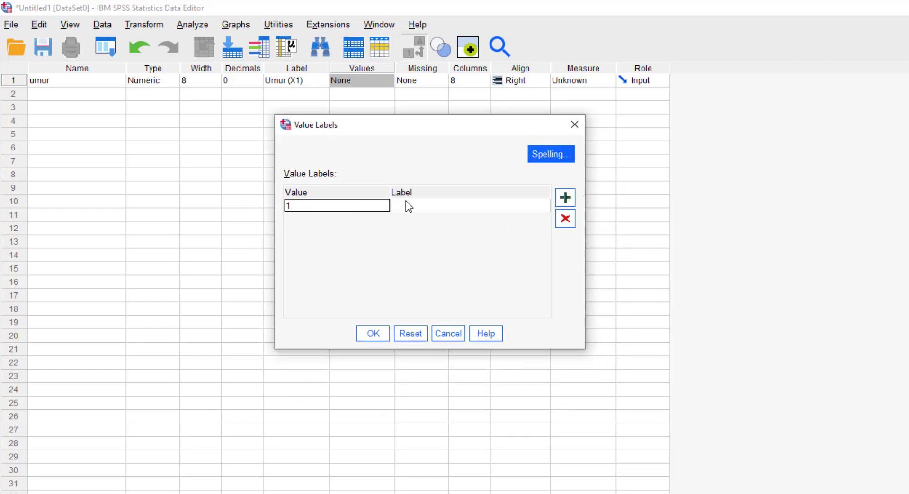
{"action": "left_click", "coordinate": [410, 207]}
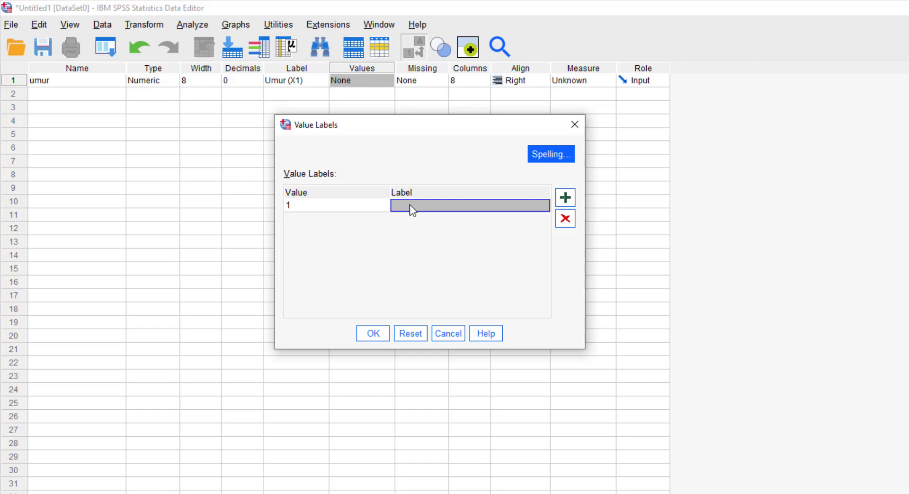
{"action": "type", "text": "Non"}
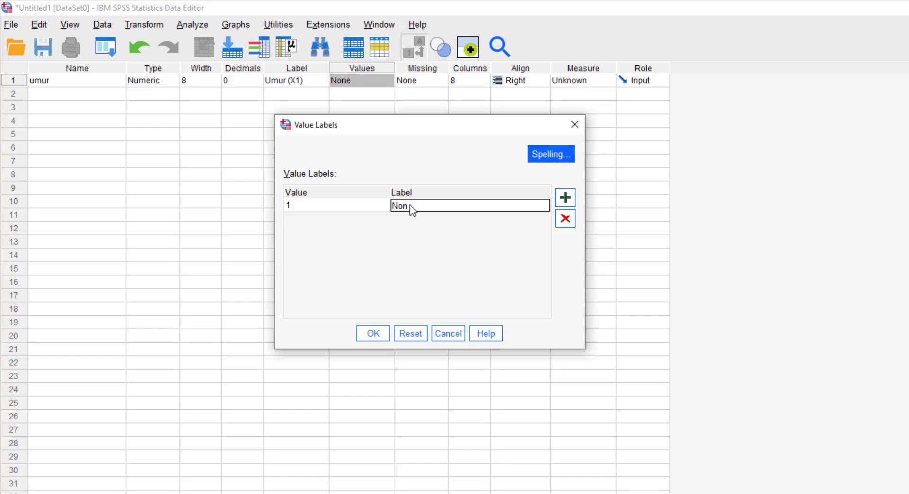
{"action": "type", "text": "-Produktif"}
Step: Add value 2 labelled "Produktif" for umur and apply the value labels
{"action": "left_click", "coordinate": [565, 197]}
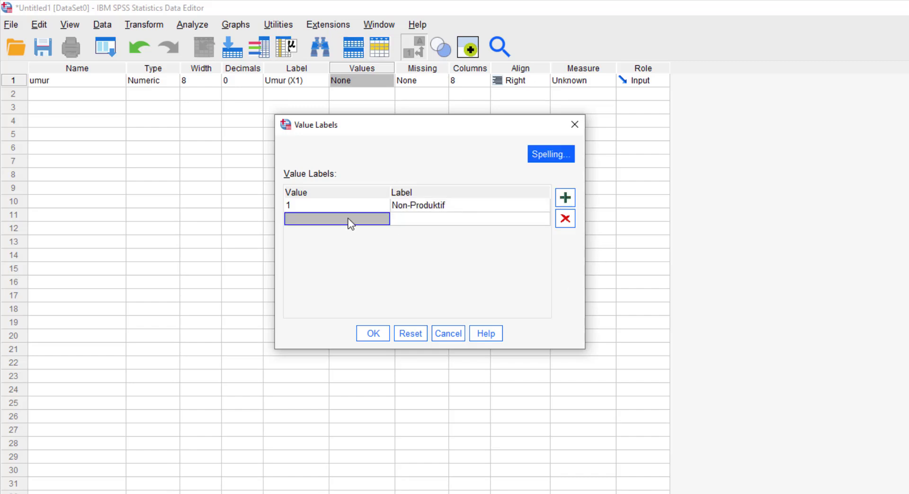
{"action": "type", "text": "2"}
{"action": "left_click", "coordinate": [441, 219]}
{"action": "type", "text": "Produktif"}
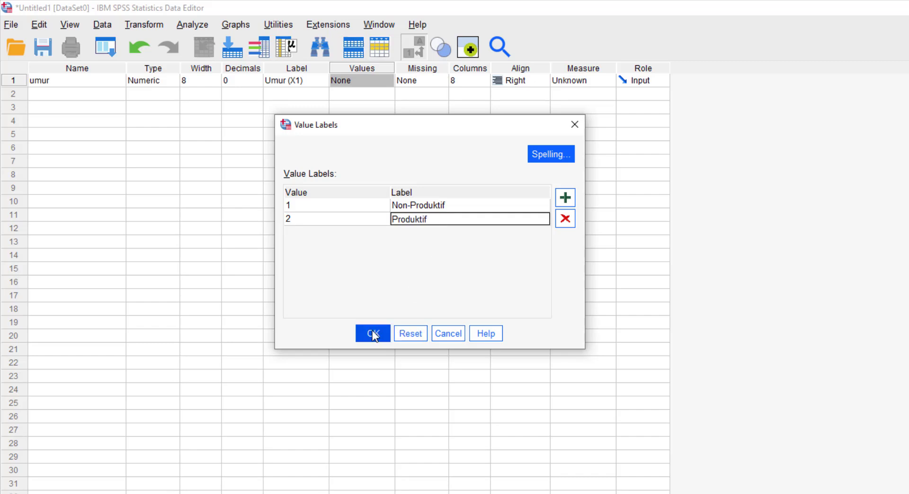
{"action": "left_click", "coordinate": [373, 334]}
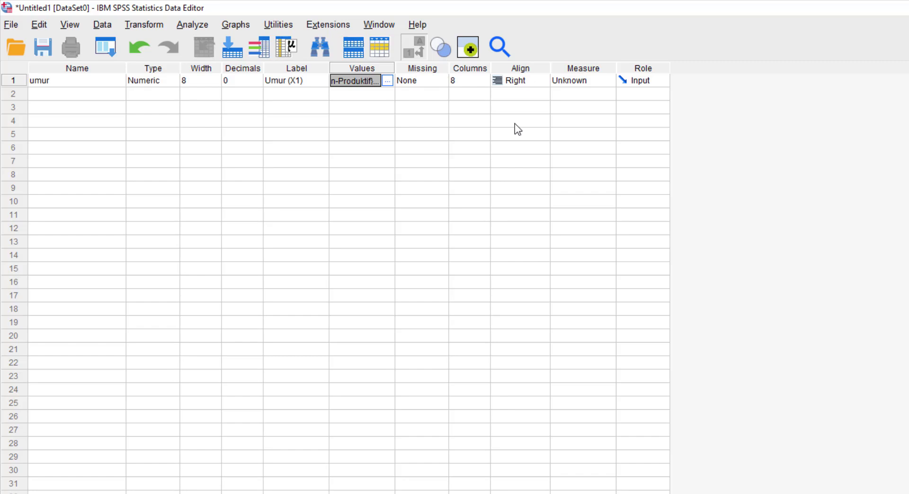
Step: Set the measurement level of the umur variable to Scale
{"action": "left_click", "coordinate": [583, 68]}
{"action": "left_click", "coordinate": [611, 80]}
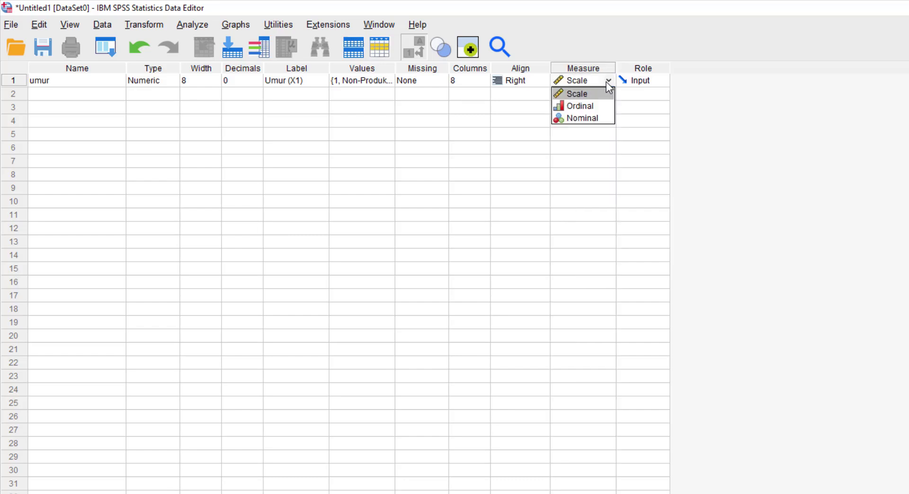
{"action": "left_click", "coordinate": [595, 92]}
Step: Create a second variable named target with 0 decimals
{"action": "left_click", "coordinate": [79, 93]}
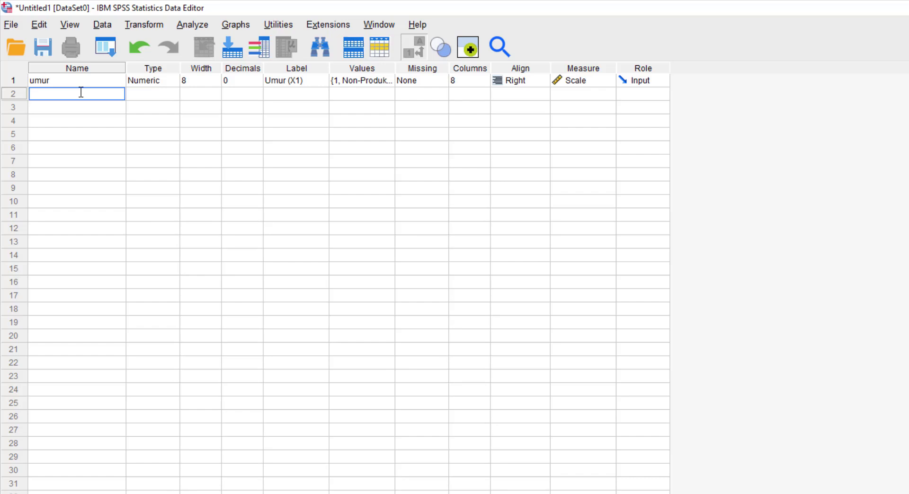
{"action": "type", "text": "target"}
{"action": "key", "text": "Tab"}
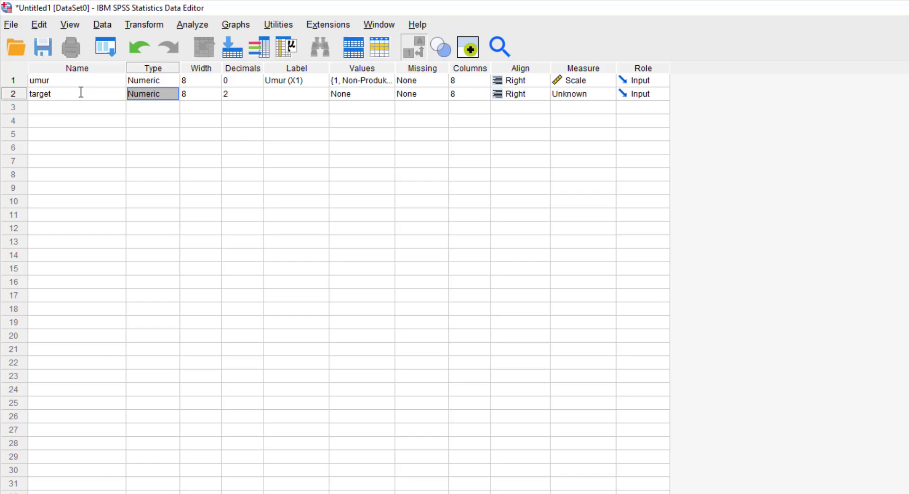
{"action": "key", "text": "Tab"}
{"action": "key", "text": "Tab"}
{"action": "type", "text": "0"}
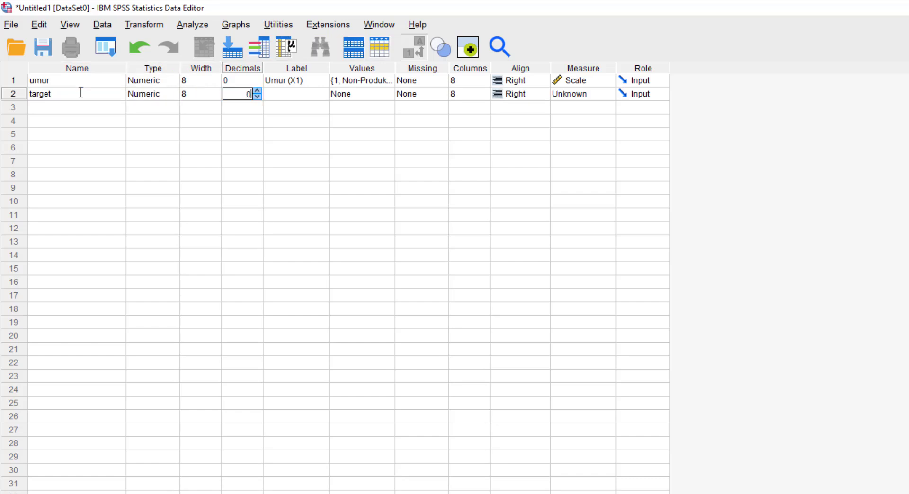
Step: Give the target variable the label "Target (X2)"
{"action": "key", "text": "Tab"}
{"action": "key", "text": "Tab"}
{"action": "key", "text": "shift+Tab"}
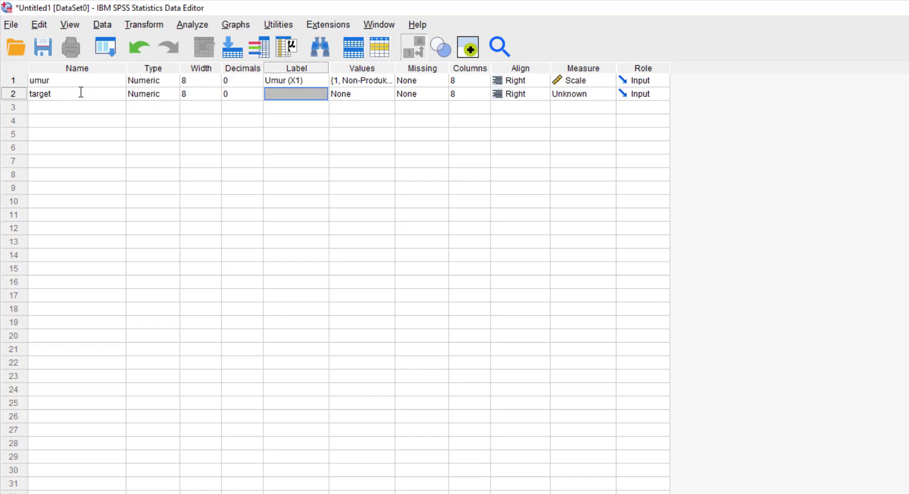
{"action": "type", "text": "Targ"}
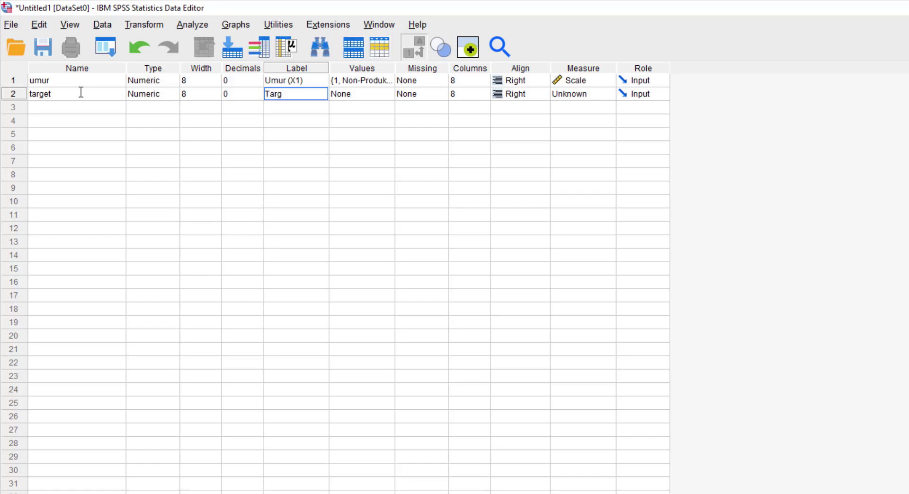
{"action": "type", "text": "et (X2)"}
Step: Add a value label for the target variable with value 1 as "Target Rendah"
{"action": "left_click", "coordinate": [354, 95]}
{"action": "left_click", "coordinate": [387, 95]}
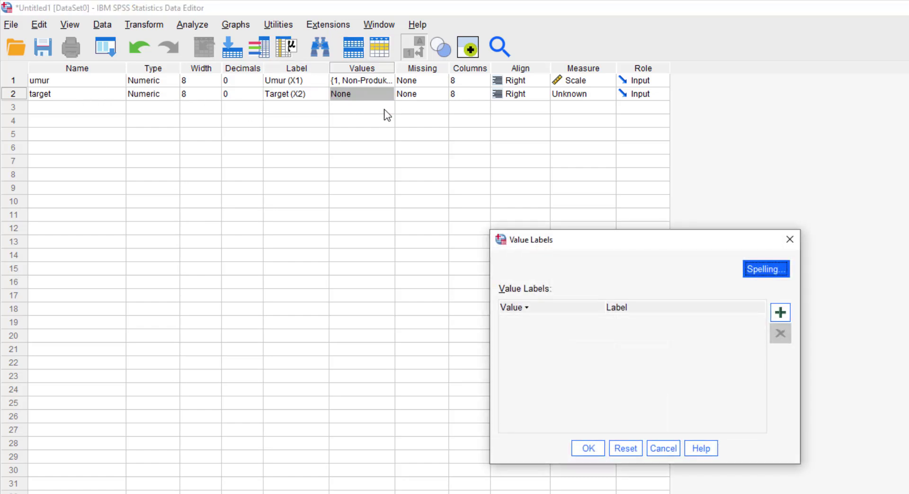
{"action": "left_click_drag", "start_coordinate": [706, 246], "coordinate": [416, 132]}
{"action": "left_click", "coordinate": [497, 197]}
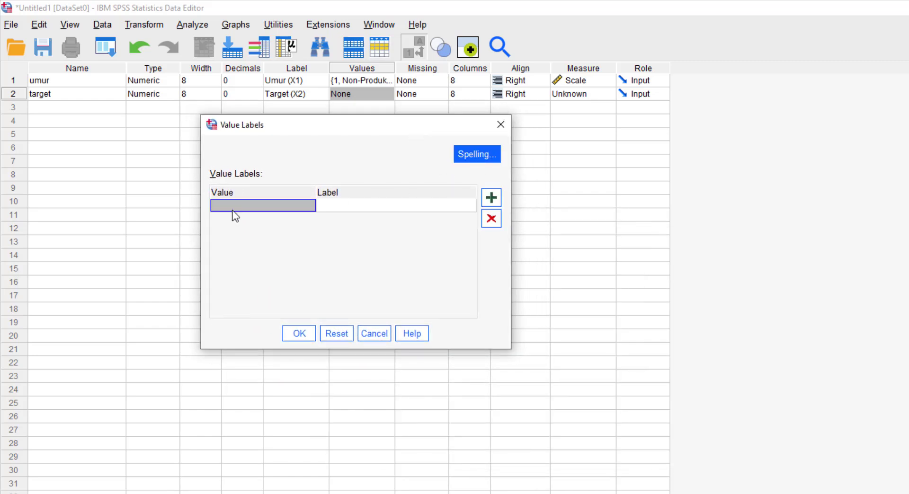
{"action": "type", "text": "1"}
{"action": "left_click", "coordinate": [369, 207]}
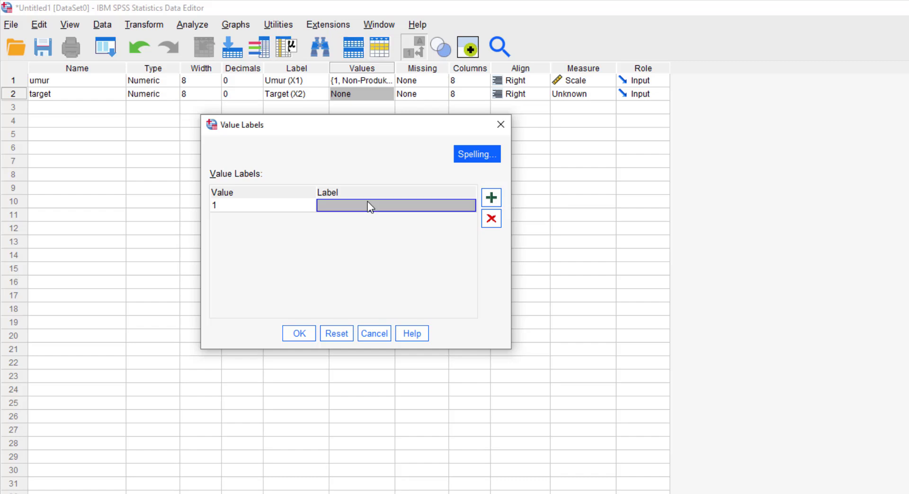
{"action": "type", "text": "Tar"}
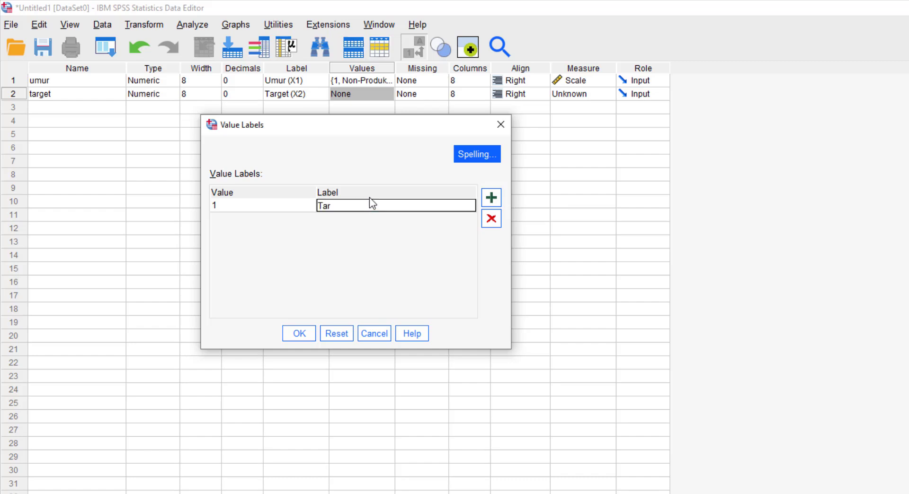
{"action": "type", "text": "get Rendah"}
Step: Label value 2 of target as "Target Tidak Rendah", apply the labels, and set the variable's measurement level to Scale
{"action": "left_click", "coordinate": [493, 198]}
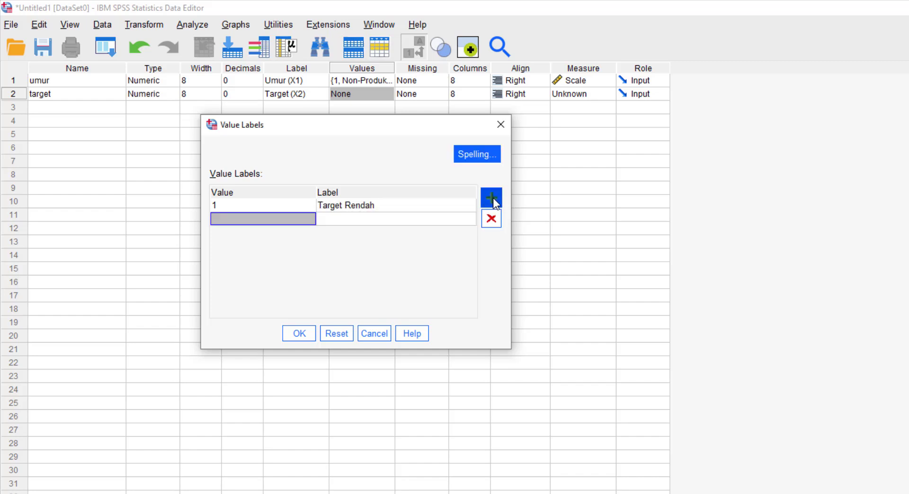
{"action": "type", "text": "2"}
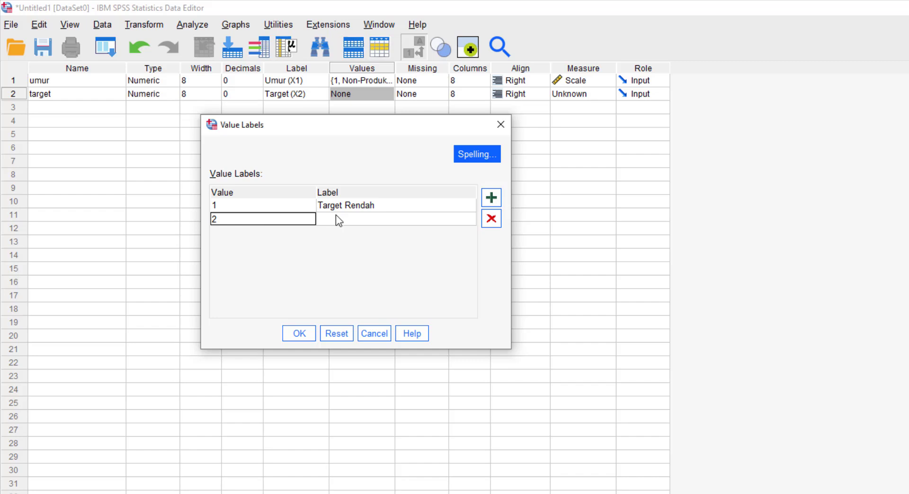
{"action": "left_click", "coordinate": [367, 220]}
{"action": "type", "text": "Target"}
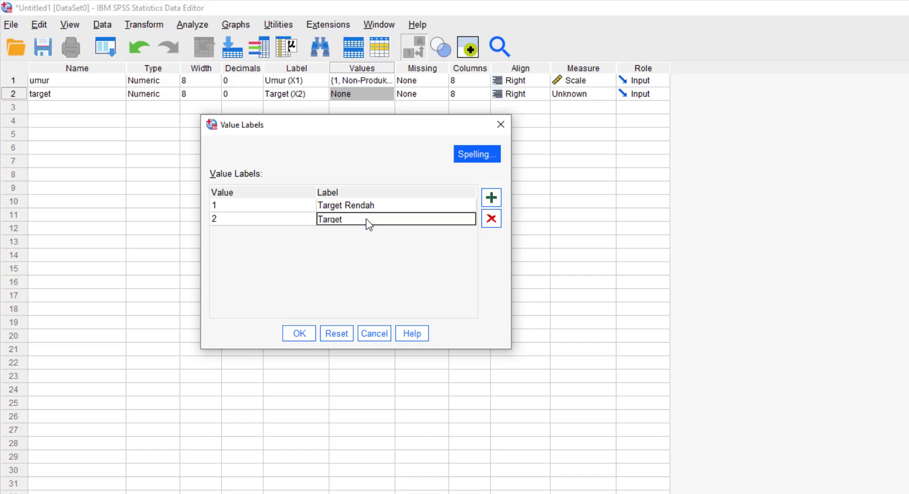
{"action": "type", "text": " Tidak Rendah"}
{"action": "left_click", "coordinate": [300, 337]}
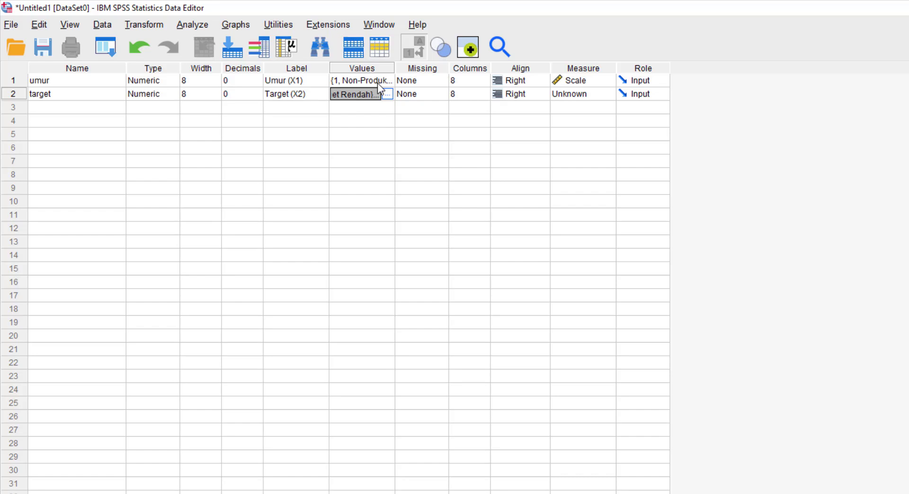
{"action": "left_click", "coordinate": [580, 94]}
{"action": "left_click", "coordinate": [595, 110]}
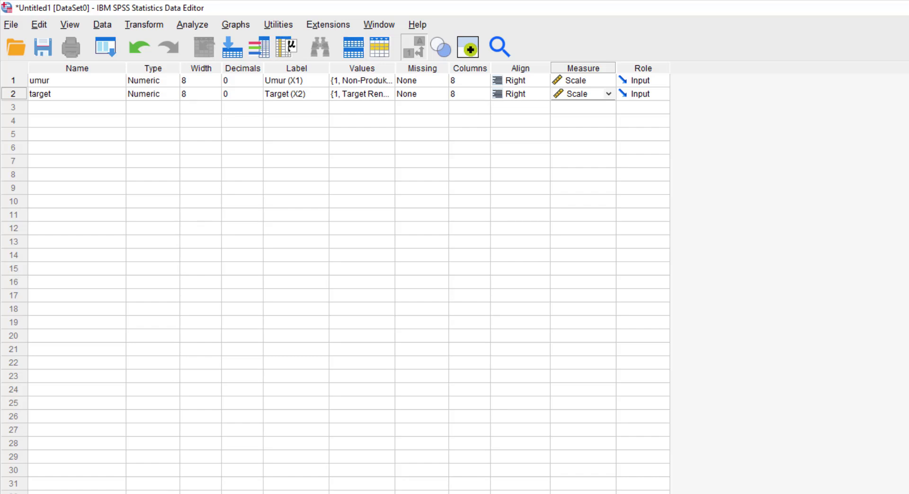
Step: Switch to the data sheet and widen the umur and target columns
{"action": "key", "text": "ctrl+t"}
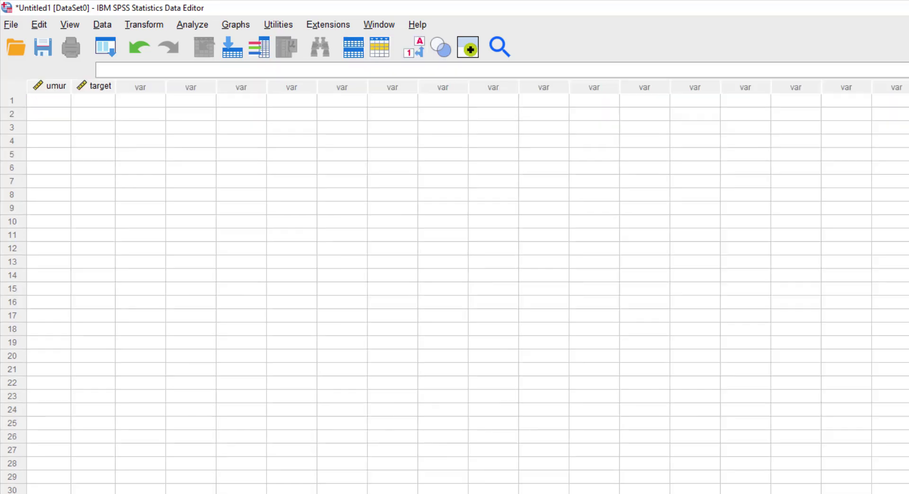
{"action": "left_click_drag", "start_coordinate": [71, 85], "coordinate": [90, 86]}
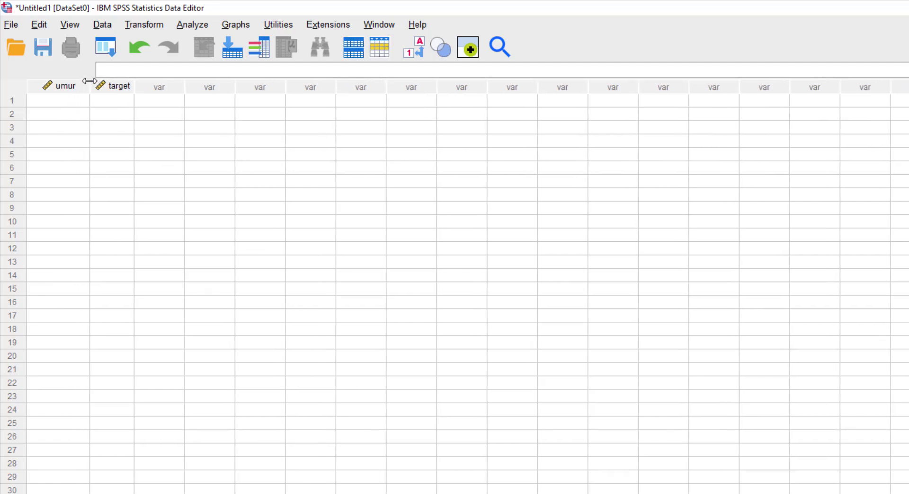
{"action": "left_click", "coordinate": [151, 87]}
{"action": "left_click", "coordinate": [217, 153]}
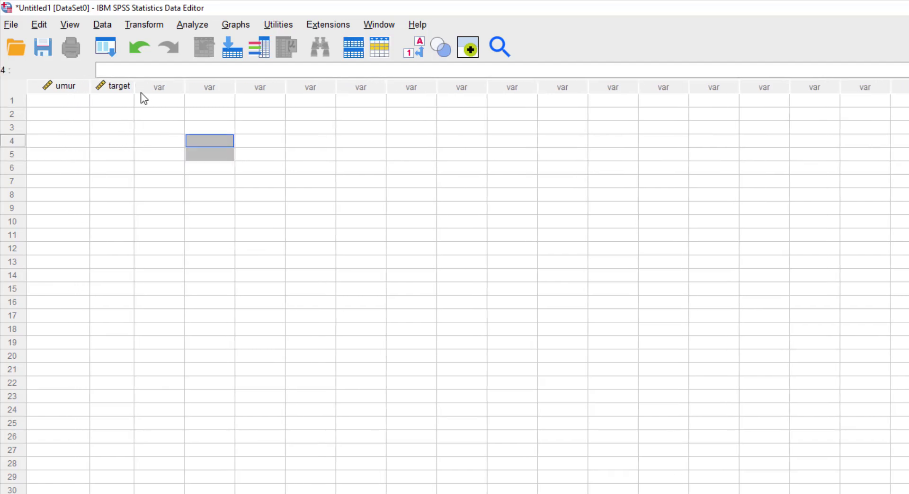
{"action": "left_click_drag", "start_coordinate": [136, 86], "coordinate": [163, 86]}
{"action": "left_click", "coordinate": [192, 114]}
{"action": "left_click", "coordinate": [178, 101]}
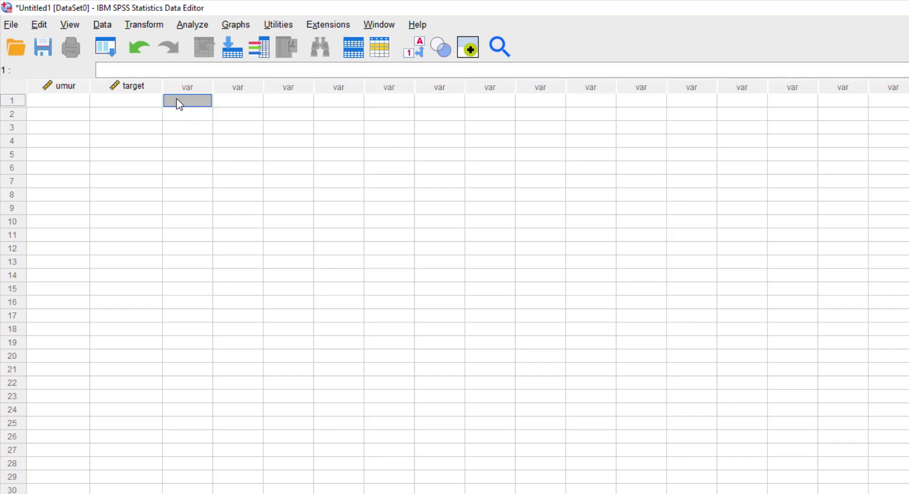
{"action": "left_click", "coordinate": [138, 101]}
Step: Save the dataset as chisquare in the Belajar SPSS Level Dasar folder
{"action": "left_click", "coordinate": [11, 24]}
{"action": "left_click", "coordinate": [20, 25]}
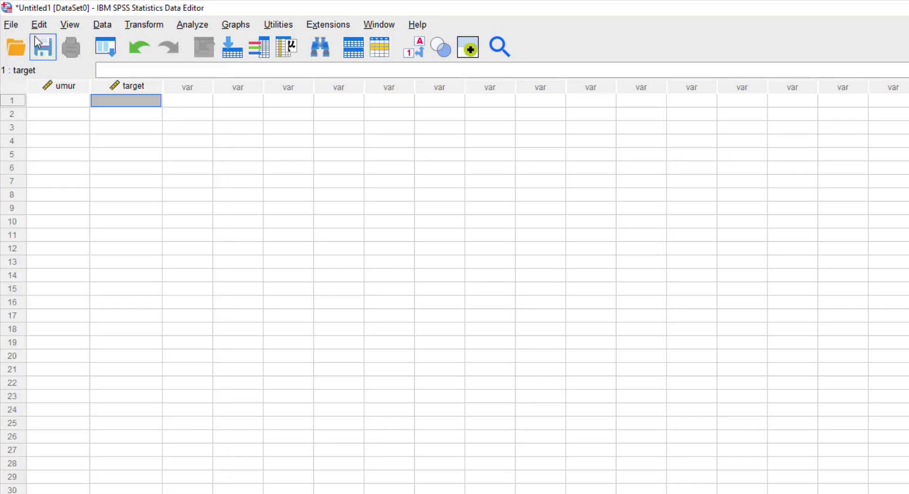
{"action": "left_click", "coordinate": [20, 24]}
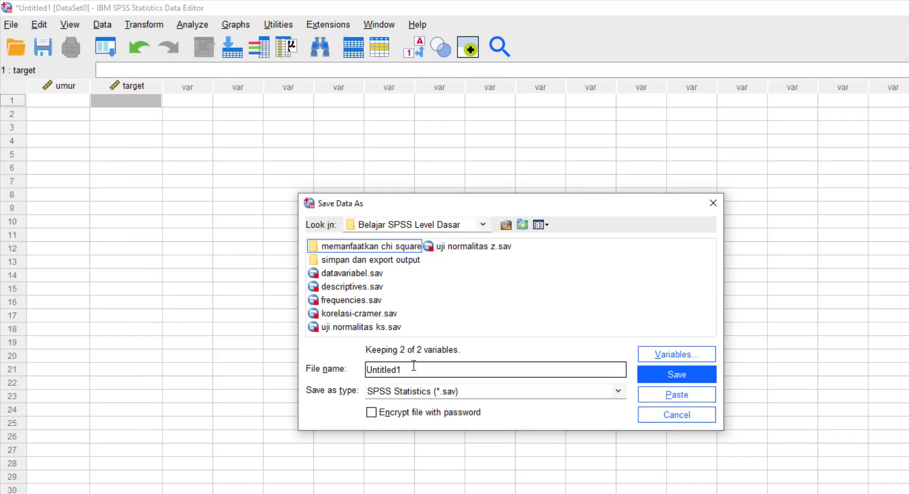
{"action": "left_click", "coordinate": [414, 366]}
{"action": "double_click", "coordinate": [414, 366]}
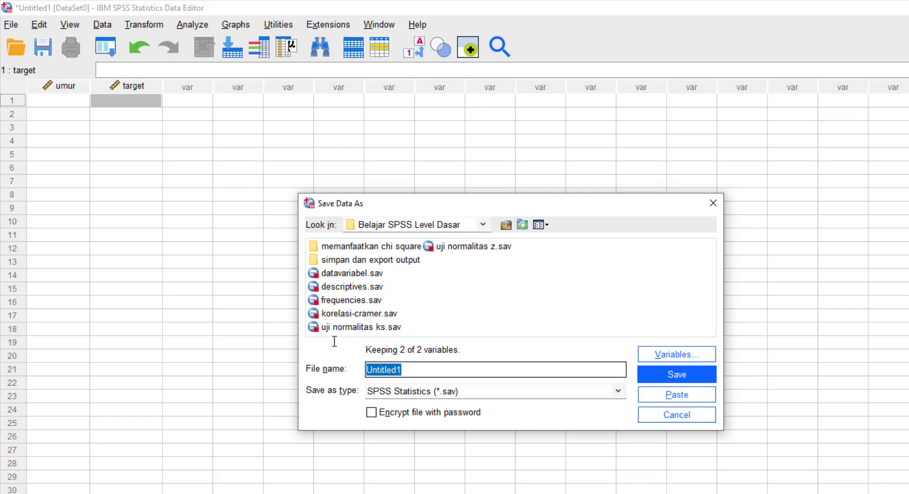
{"action": "type", "text": "chisquare"}
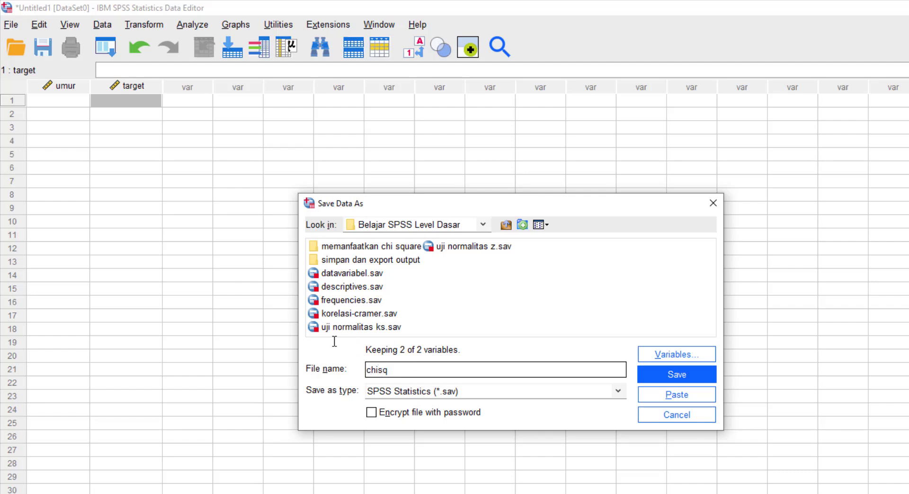
{"action": "key", "text": "Return"}
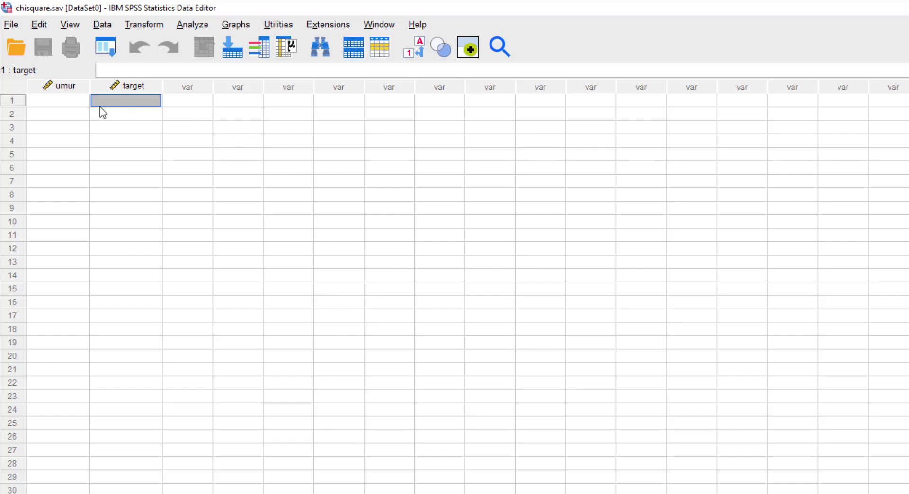
Step: Enter case 1 as Non-Produktif with Target Rendah and case 2 as Produktif with Target Tidak Rendah
{"action": "left_click", "coordinate": [72, 104]}
{"action": "type", "text": "Non-Produktif"}
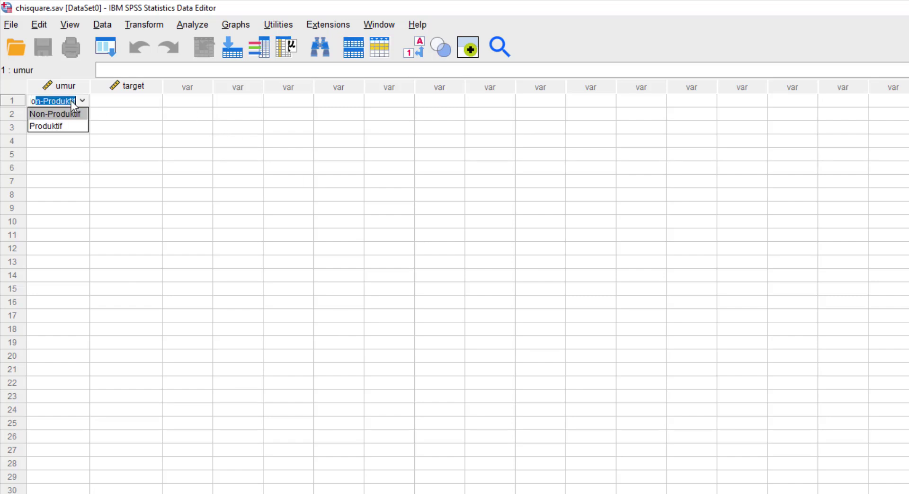
{"action": "key", "text": "Tab"}
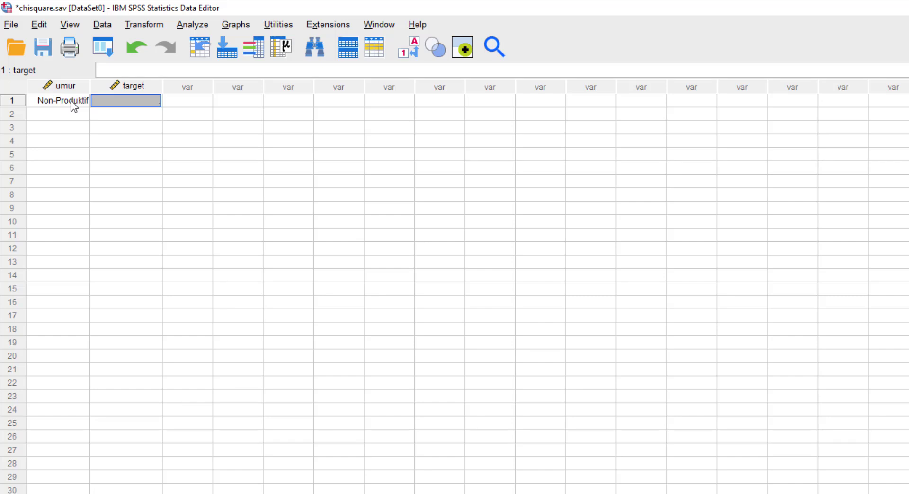
{"action": "type", "text": "Target Rendah"}
{"action": "key", "text": "Return"}
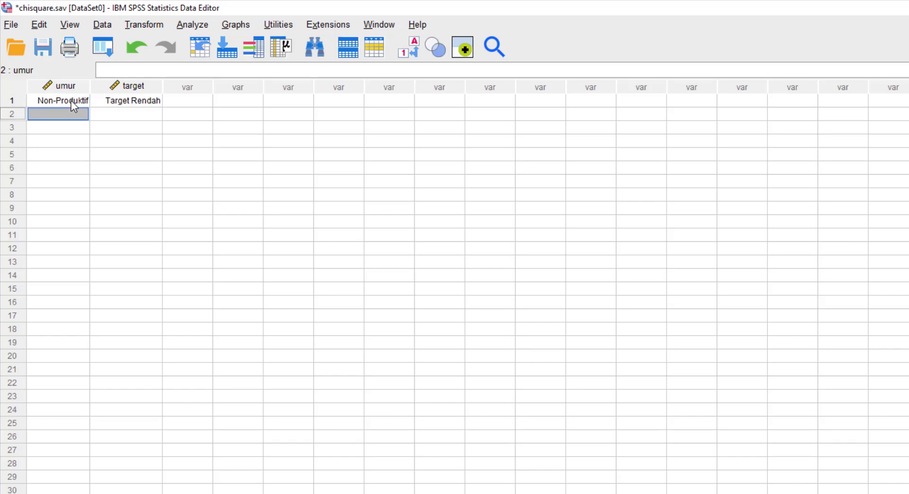
{"action": "type", "text": "Produktif"}
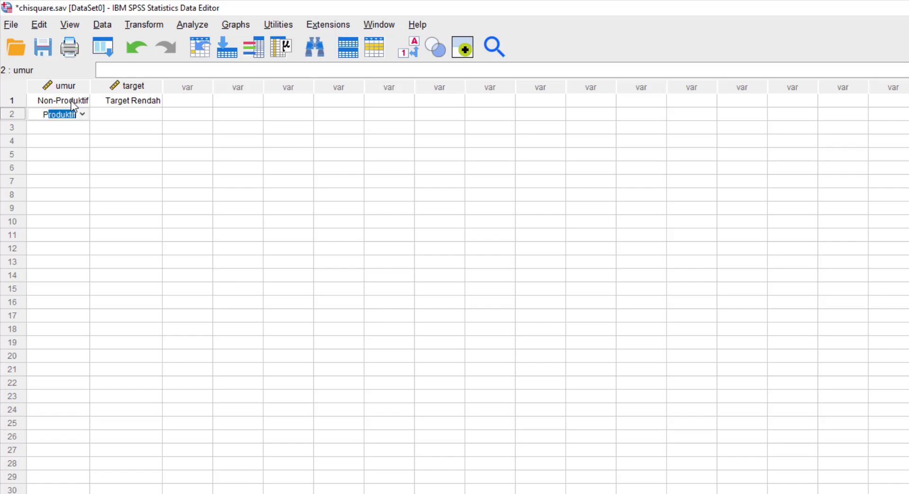
{"action": "key", "text": "Tab"}
{"action": "type", "text": "T"}
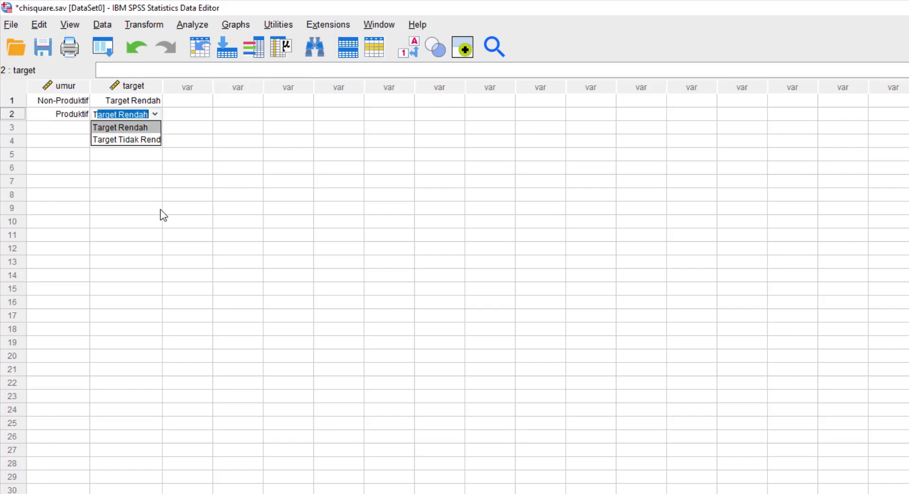
{"action": "left_click", "coordinate": [132, 140]}
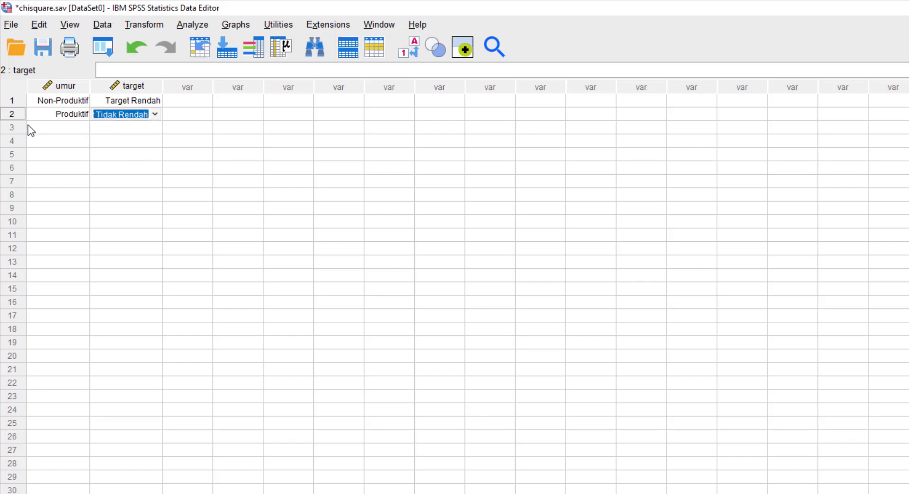
Step: Enter case 3 as Produktif with Target Rendah and case 4 as Produktif with Target Tidak Rendah
{"action": "left_click", "coordinate": [52, 129]}
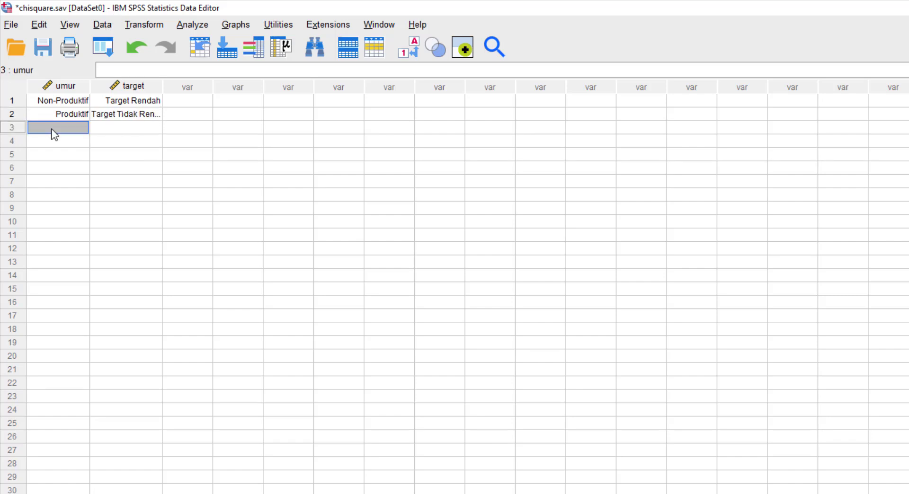
{"action": "type", "text": "P"}
{"action": "key", "text": "Tab"}
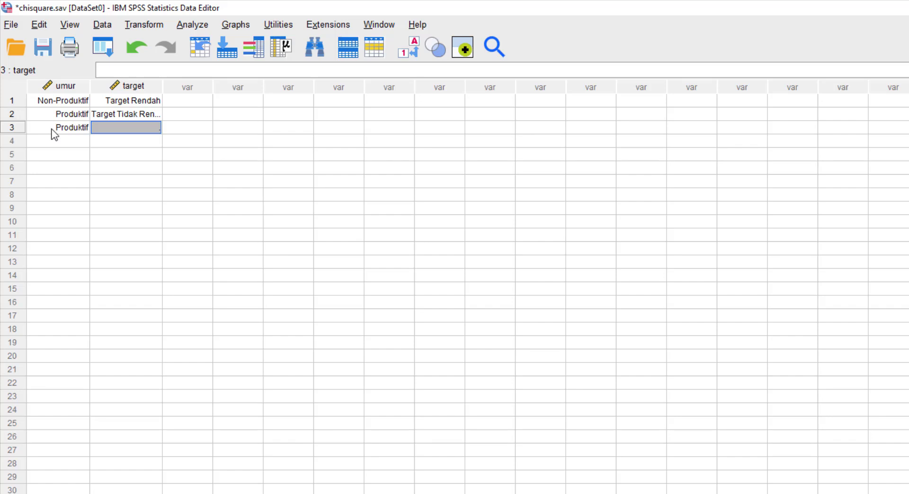
{"action": "type", "text": "Target Rendah"}
{"action": "key", "text": "Return"}
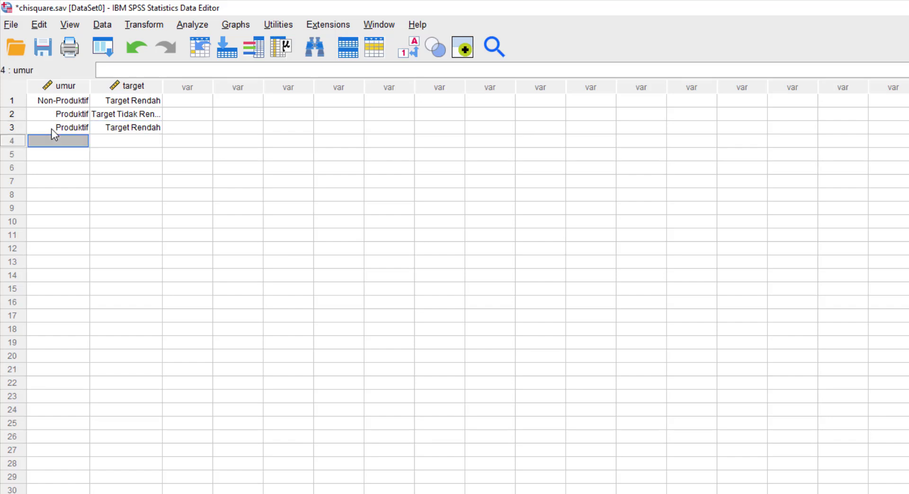
{"action": "type", "text": "Produktif"}
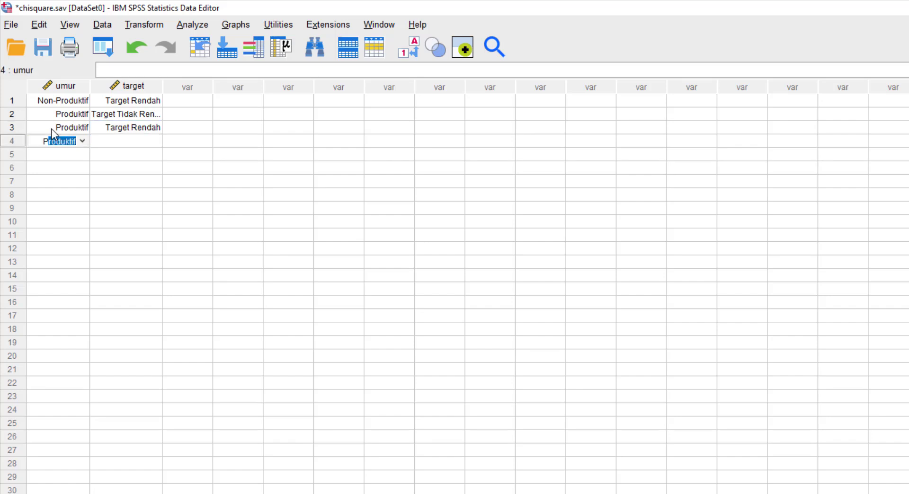
{"action": "key", "text": "Tab"}
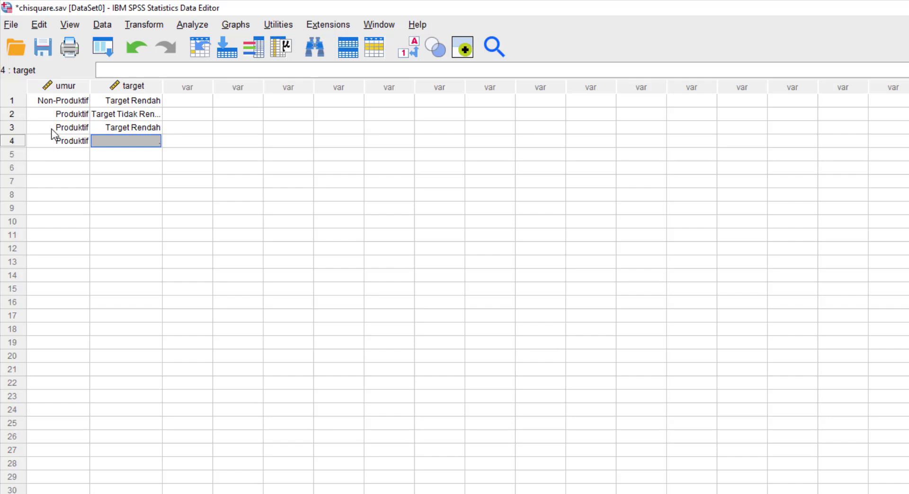
{"action": "type", "text": "Target Rendah"}
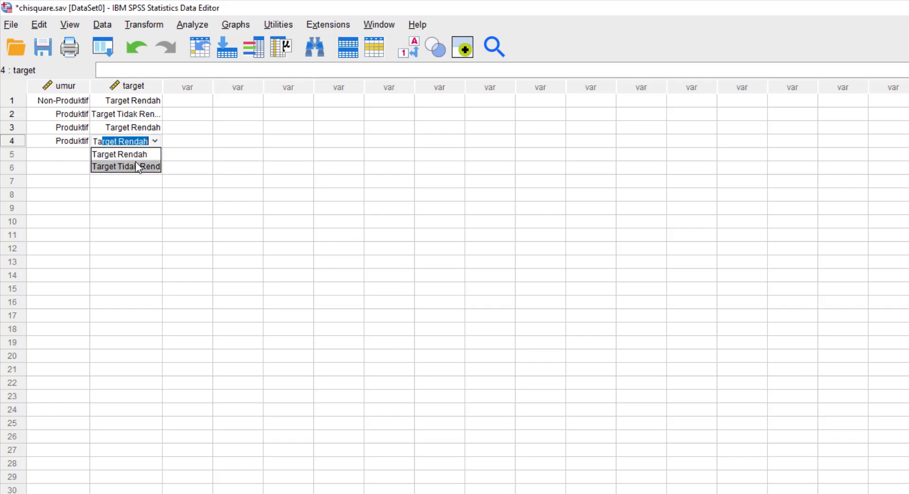
{"action": "left_click", "coordinate": [136, 161]}
Step: Fill cases 5, 6 and 7 with Non-Produktif for umur and Target Rendah for target
{"action": "left_click", "coordinate": [50, 155]}
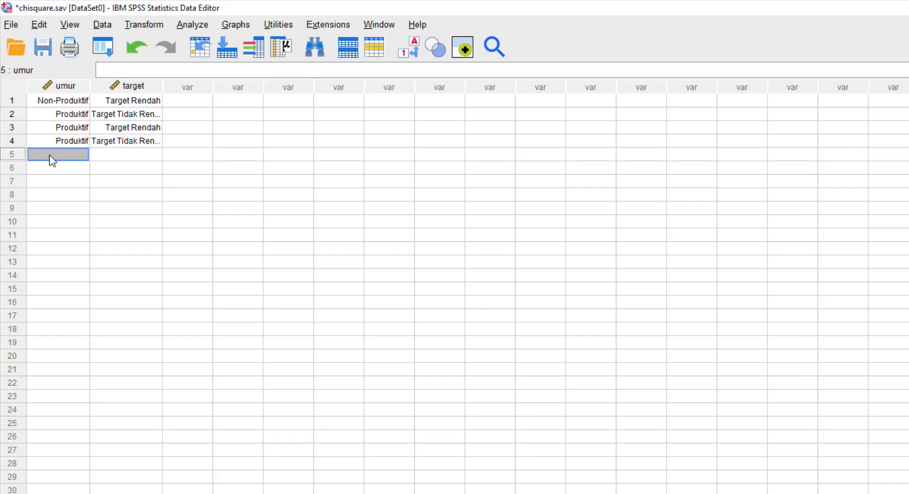
{"action": "type", "text": "No"}
{"action": "key", "text": "Tab"}
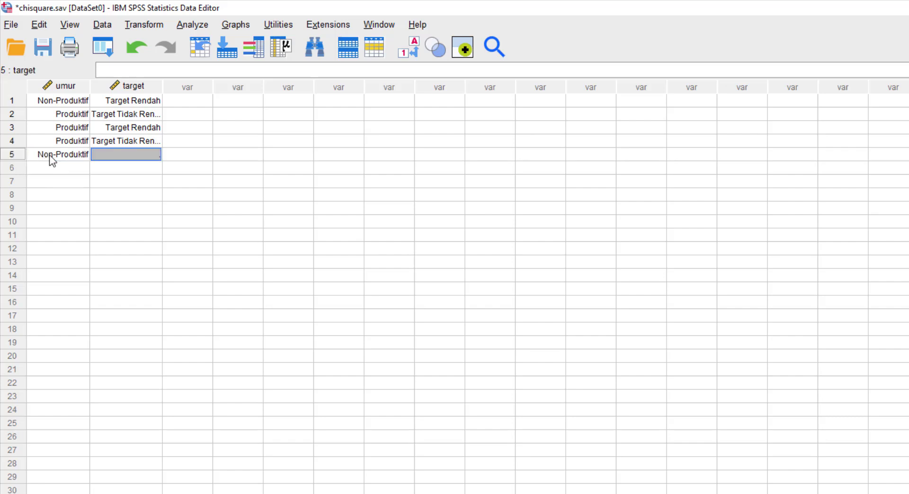
{"action": "type", "text": "Target Rendah"}
{"action": "key", "text": "Return"}
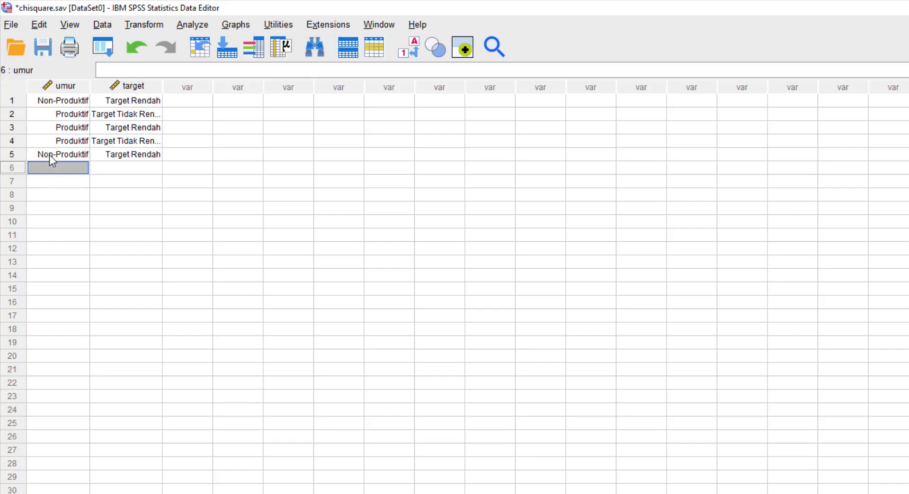
{"action": "type", "text": "N"}
{"action": "key", "text": "Tab"}
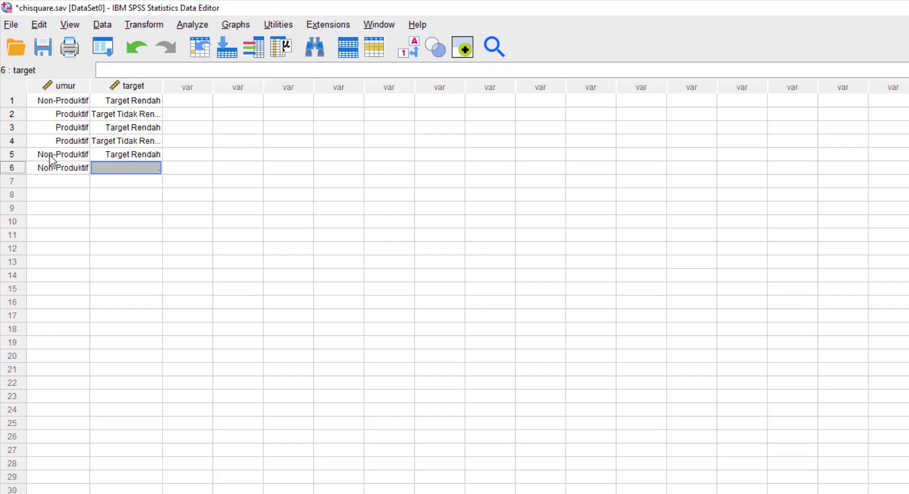
{"action": "type", "text": "Target Rendah"}
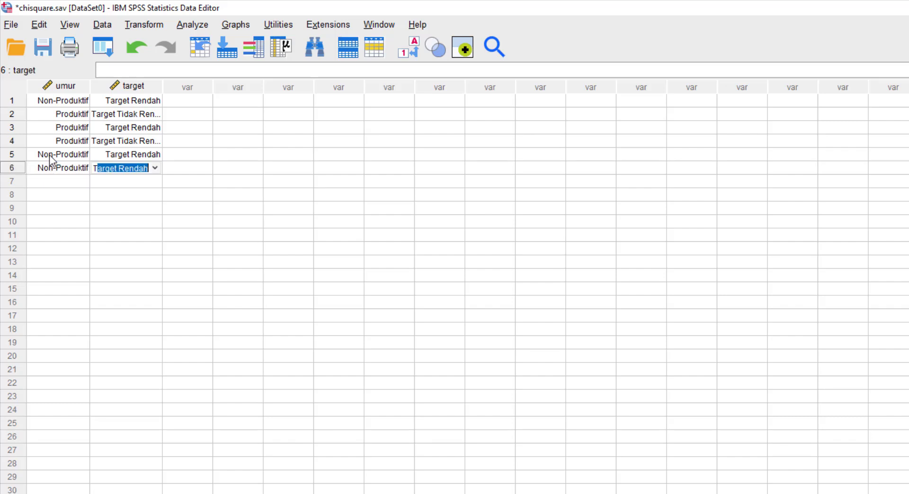
{"action": "key", "text": "Return"}
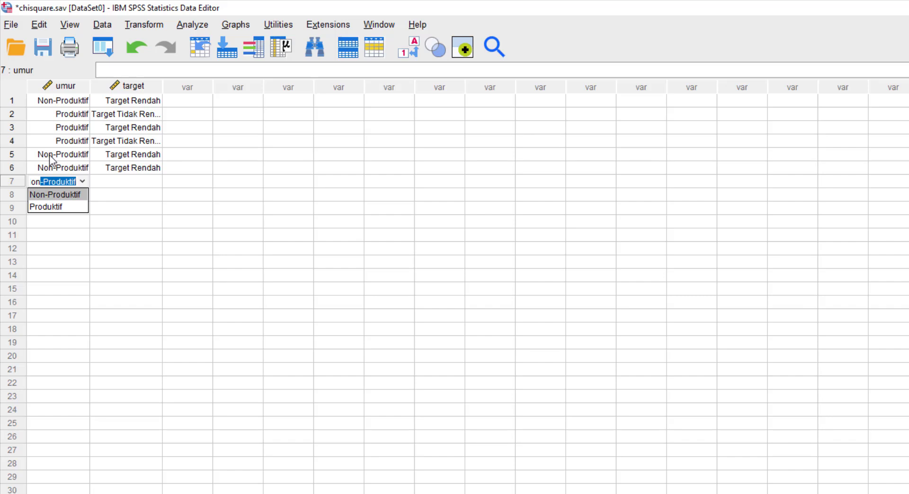
{"action": "key", "text": "Tab"}
{"action": "type", "text": "T"}
{"action": "key", "text": "Return"}
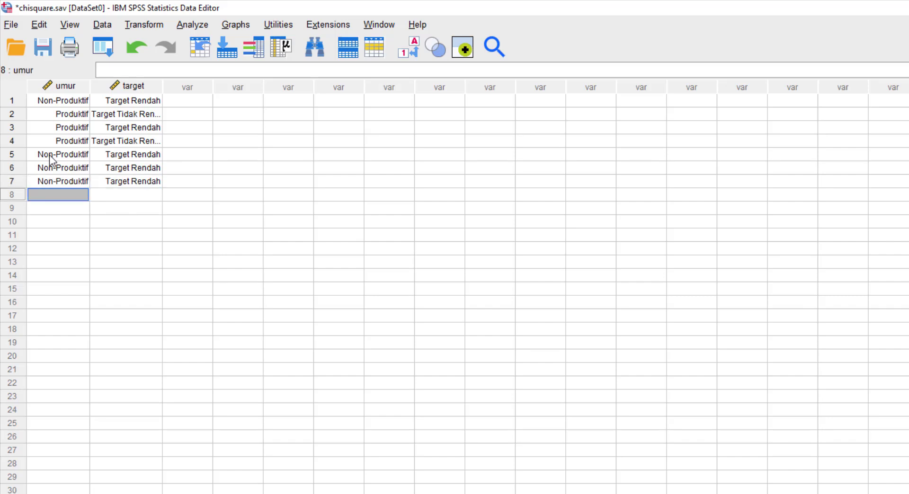
Step: Enter case 8 as Produktif with Target Tidak Rendah and case 9 as Produktif with Target Rendah
{"action": "type", "text": "Produktif"}
{"action": "key", "text": "Tab"}
{"action": "type", "text": "Tar"}
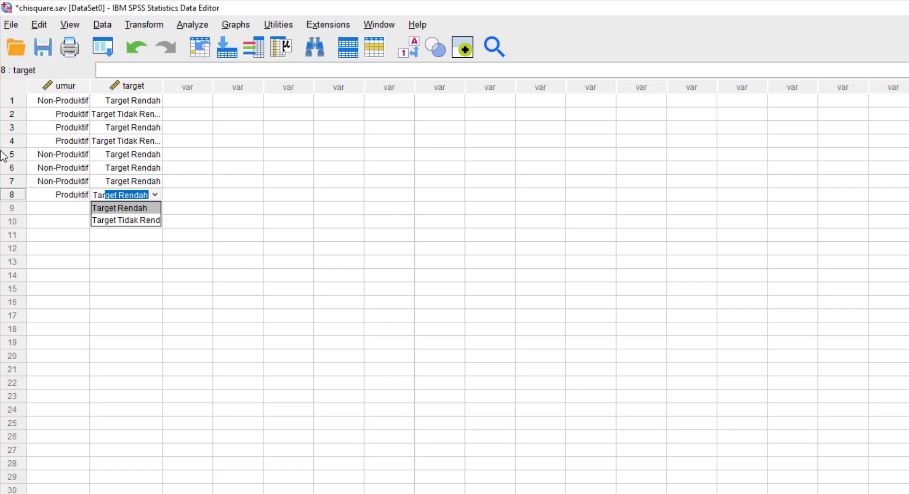
{"action": "left_click", "coordinate": [140, 225]}
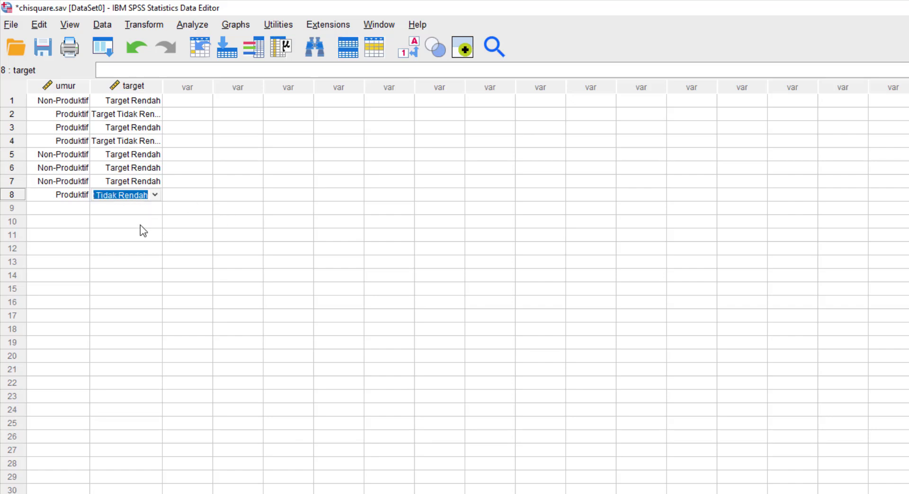
{"action": "key", "text": "Return"}
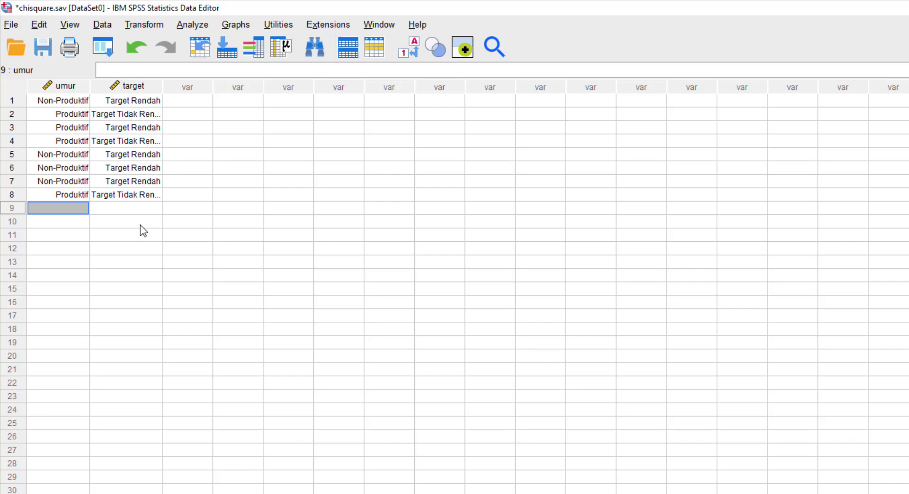
{"action": "type", "text": "Produktif"}
{"action": "key", "text": "Tab"}
{"action": "type", "text": "Ta"}
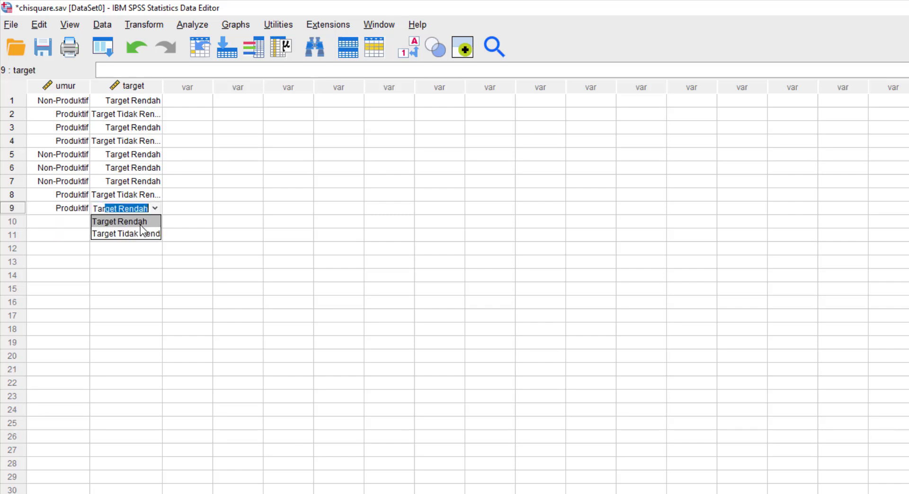
{"action": "key", "text": "Return"}
Step: Enter case 10 with Produktif for umur and Target Tidak Rendah for target
{"action": "type", "text": "Produktif"}
{"action": "key", "text": "Tab"}
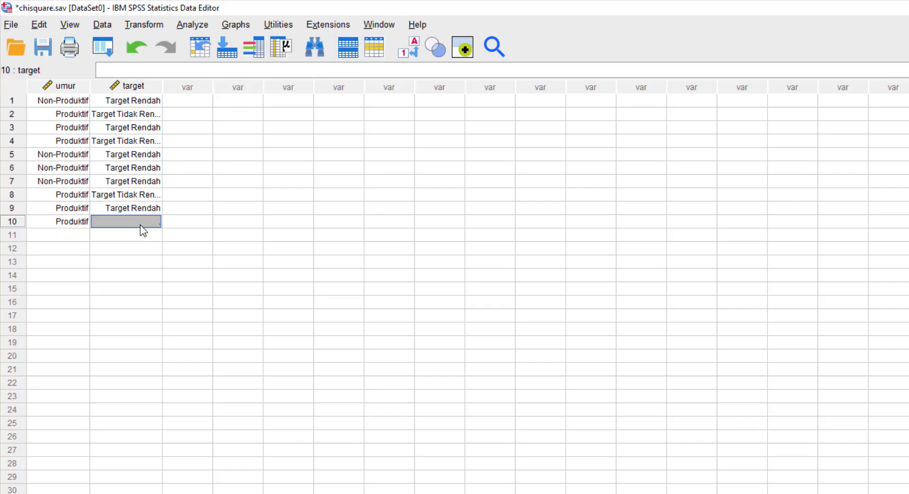
{"action": "type", "text": "Target Rendah"}
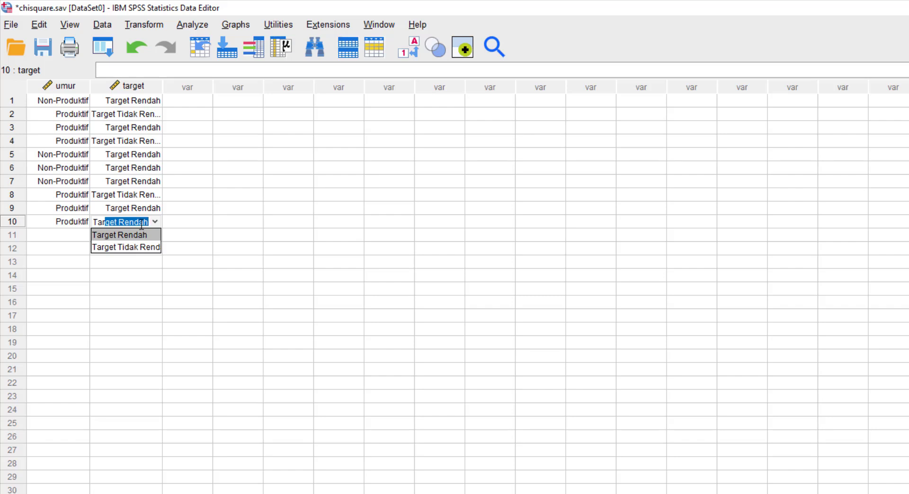
{"action": "key", "text": "Down"}
{"action": "left_click", "coordinate": [187, 208]}
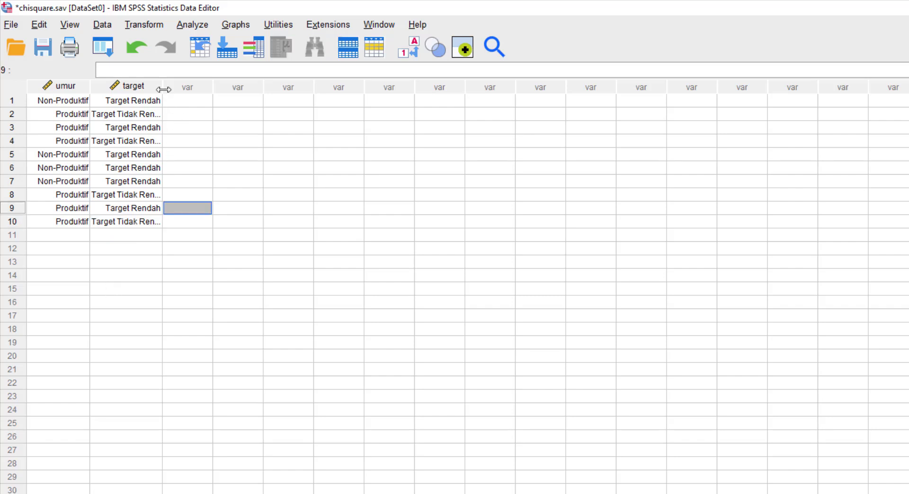
Step: Widen the target column to fit its full value labels and save the changes to the dataset
{"action": "left_click_drag", "start_coordinate": [164, 89], "coordinate": [210, 89]}
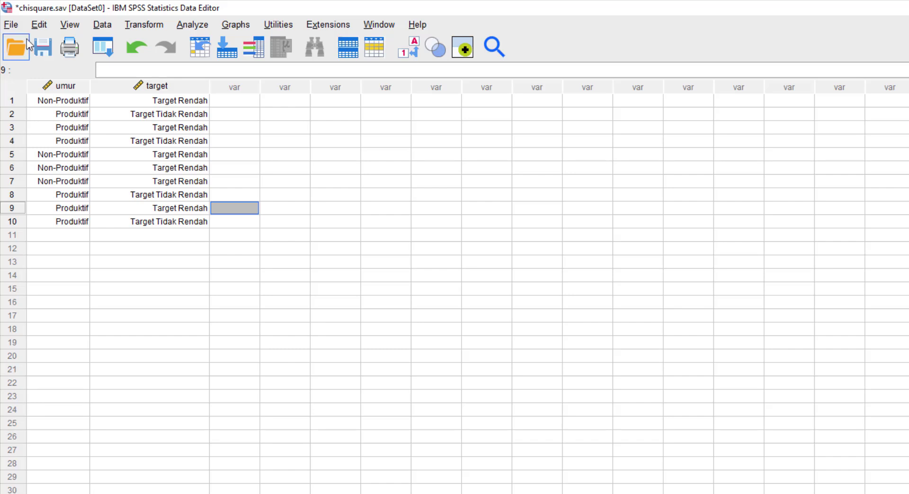
{"action": "left_click", "coordinate": [11, 24]}
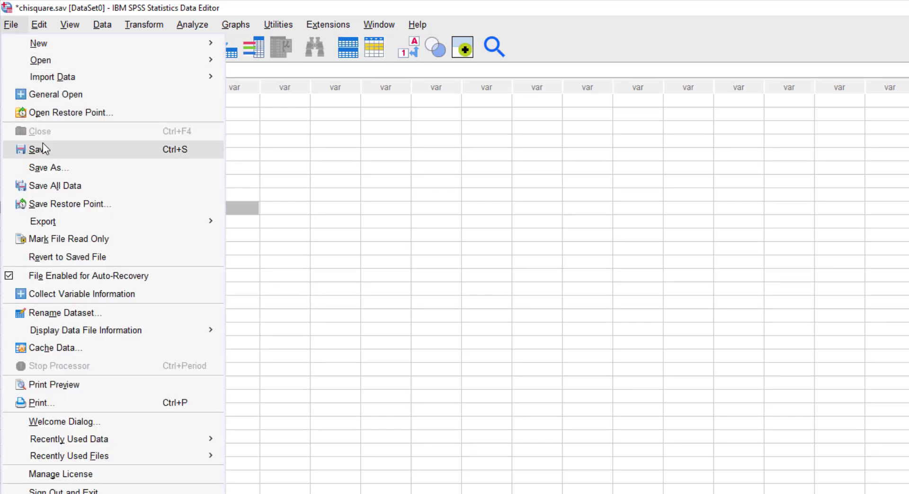
{"action": "left_click", "coordinate": [57, 154]}
{"action": "left_click", "coordinate": [101, 244]}
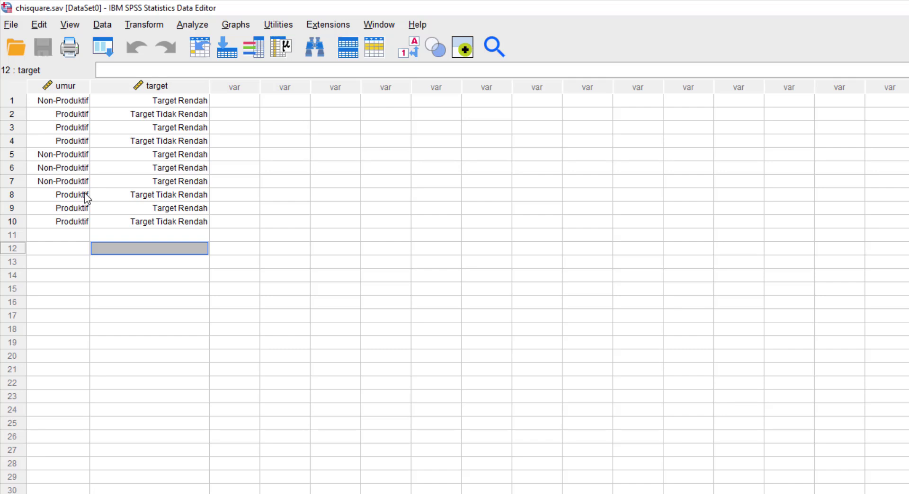
Step: Set up a Crosstabs analysis with Umur (X1) as the row variable and Target (X2) as the column variable
{"action": "left_click", "coordinate": [193, 17]}
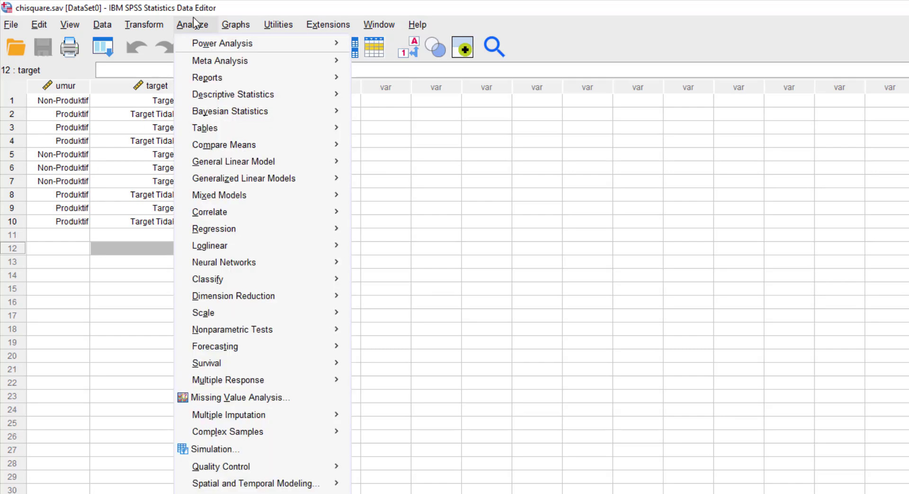
{"action": "mouse_move", "coordinate": [209, 93]}
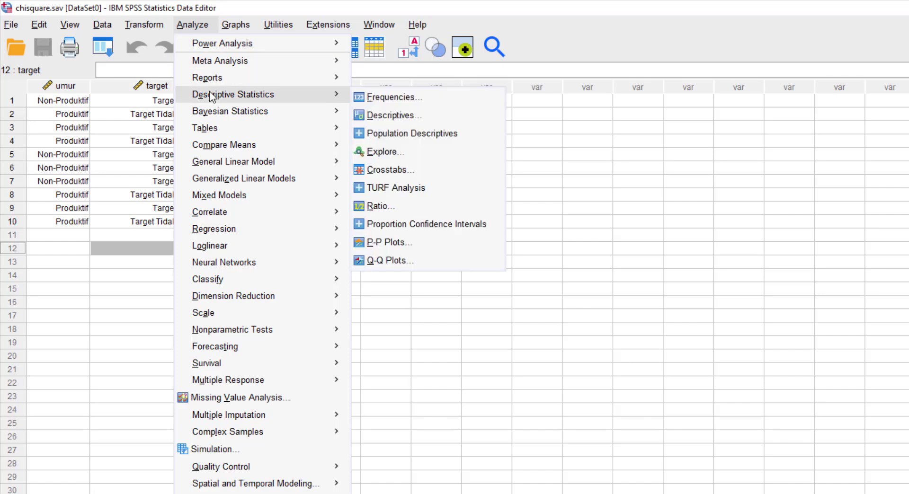
{"action": "left_click", "coordinate": [401, 169]}
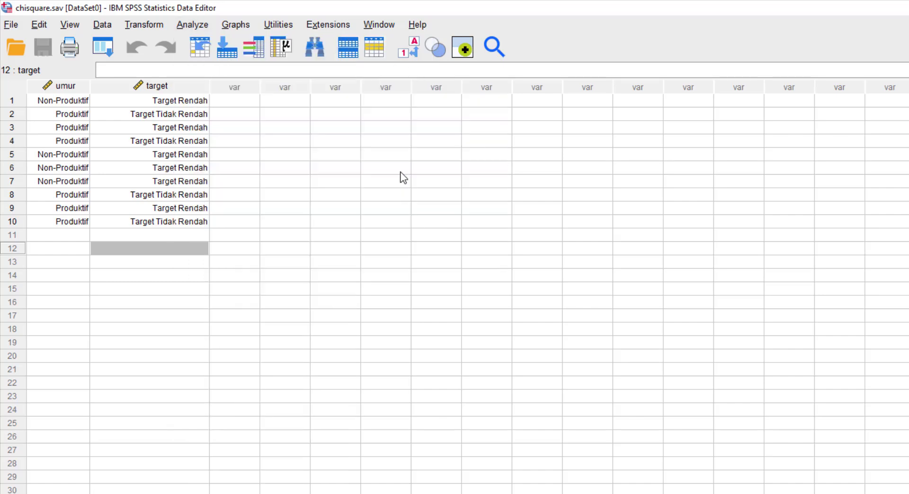
{"action": "left_click_drag", "start_coordinate": [405, 150], "coordinate": [315, 131]}
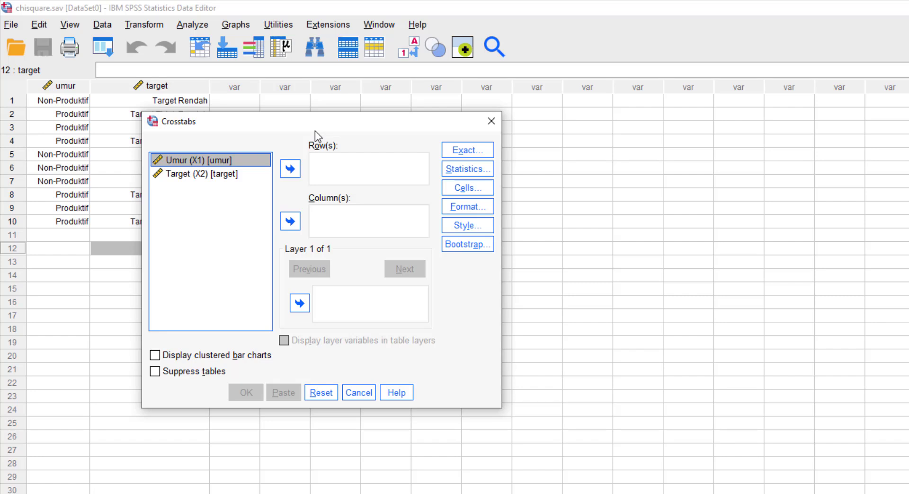
{"action": "left_click", "coordinate": [291, 169]}
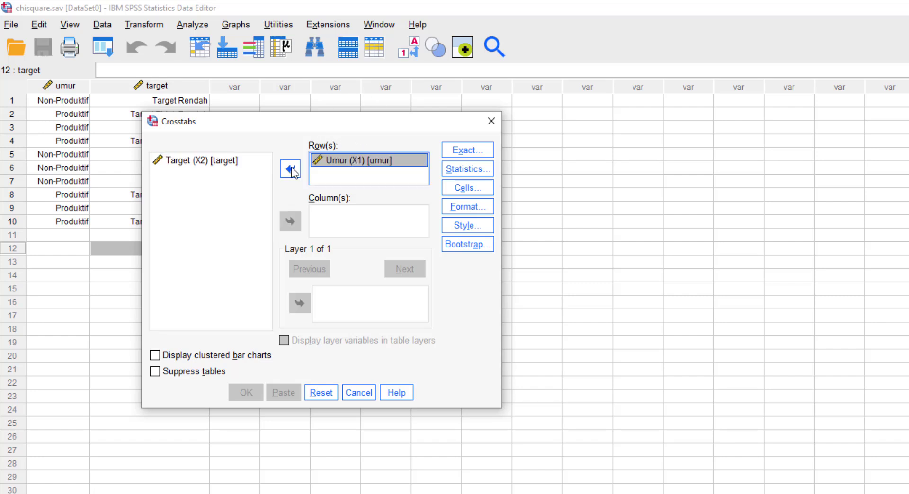
{"action": "left_click", "coordinate": [202, 164]}
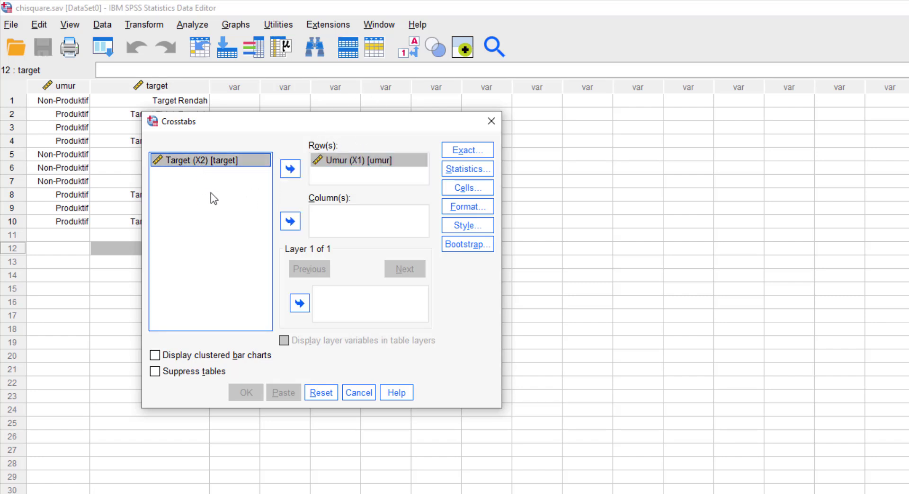
{"action": "left_click", "coordinate": [290, 220]}
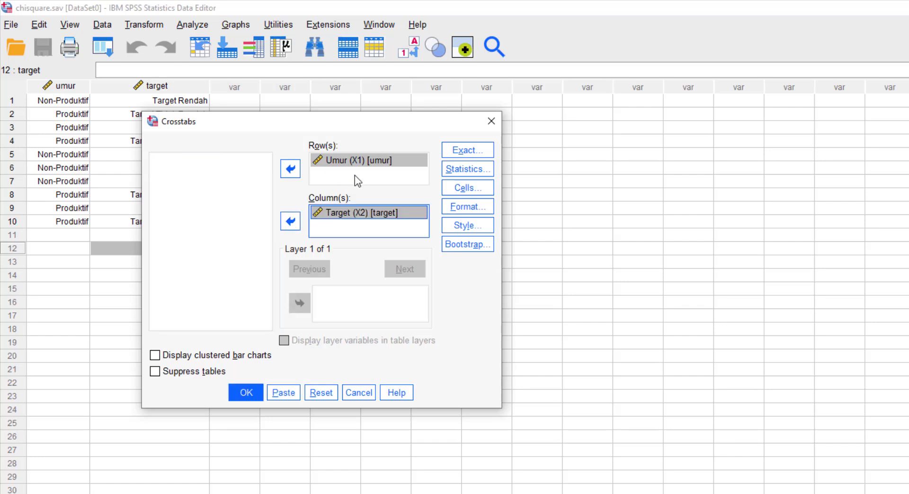
Step: Include the Chi-square, Contingency coefficient, Phi and Cramer's V, and Risk statistics in the crosstab
{"action": "left_click", "coordinate": [452, 169]}
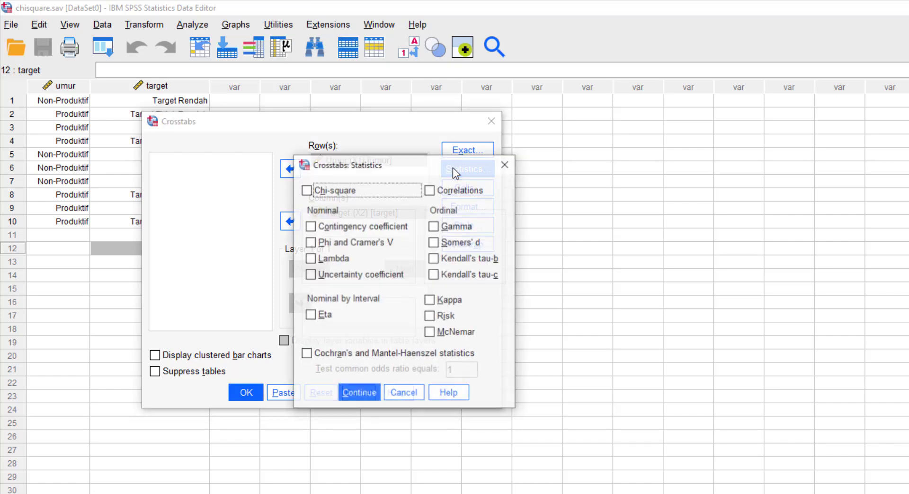
{"action": "left_click", "coordinate": [306, 190]}
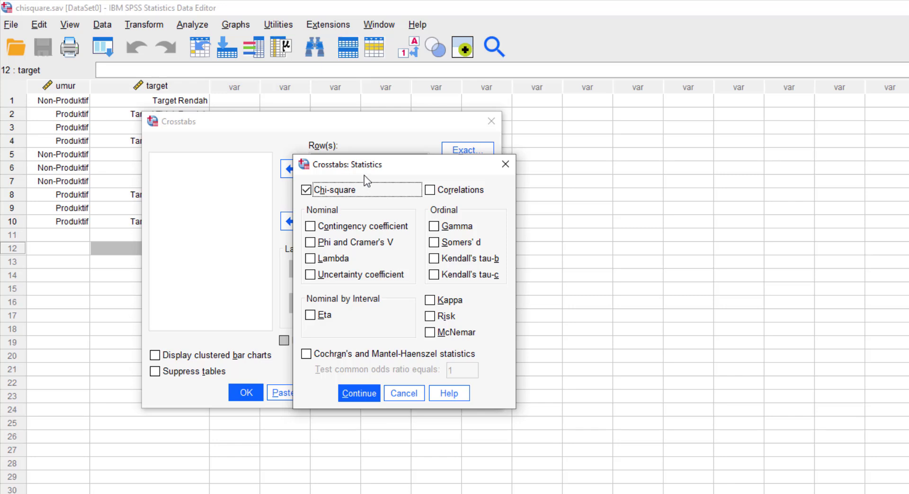
{"action": "left_click", "coordinate": [310, 228]}
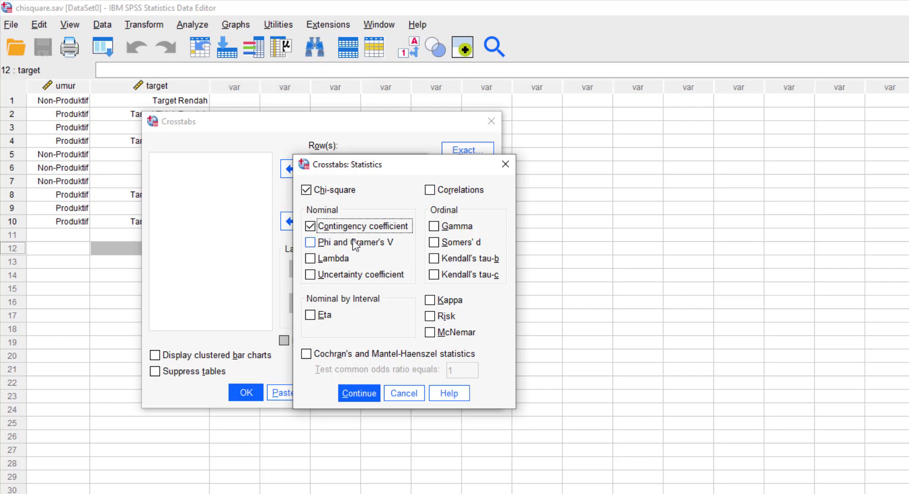
{"action": "left_click", "coordinate": [311, 245]}
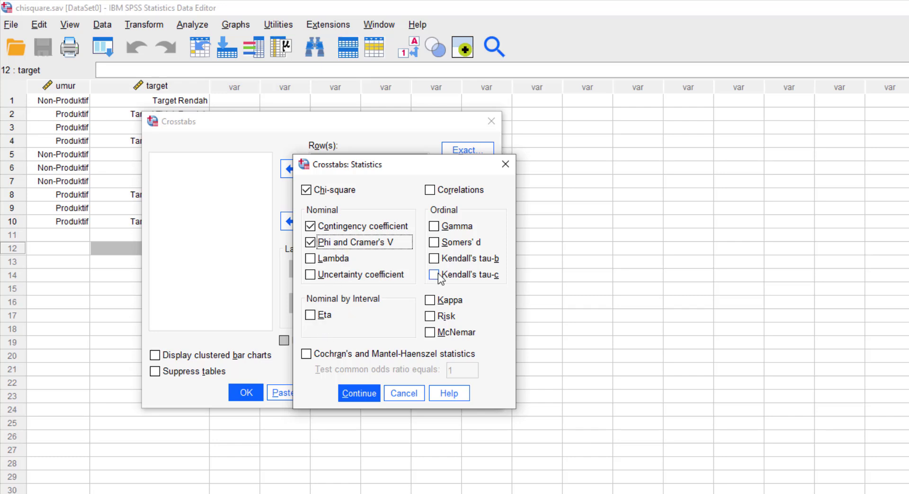
{"action": "left_click", "coordinate": [431, 317]}
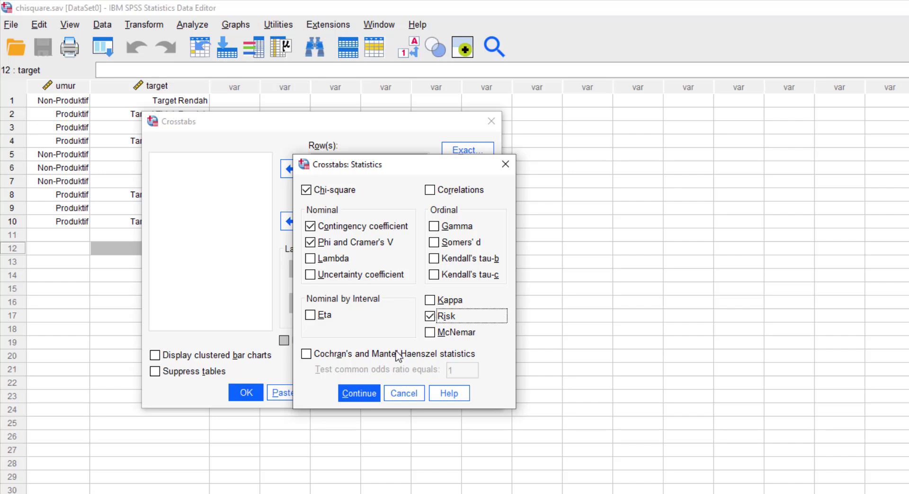
{"action": "left_click", "coordinate": [362, 395]}
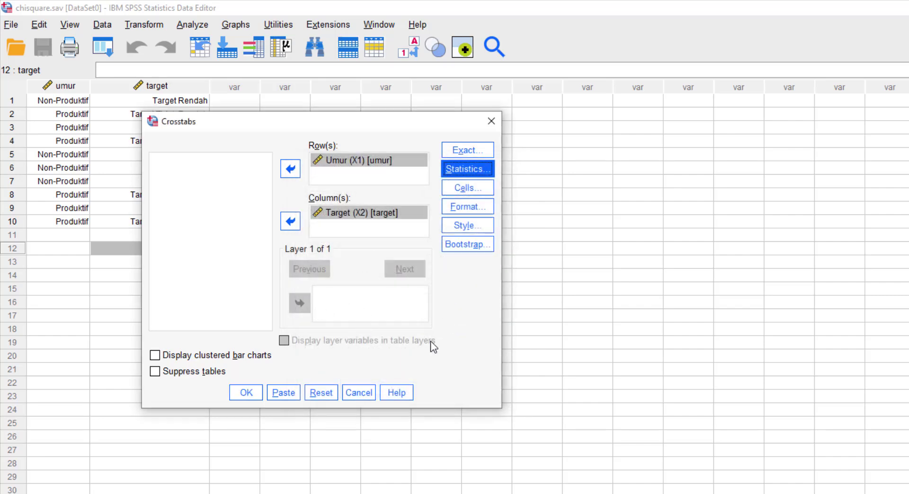
Step: Add expected counts plus row and total percentages to the crosstab cells and run the analysis
{"action": "left_click", "coordinate": [476, 189]}
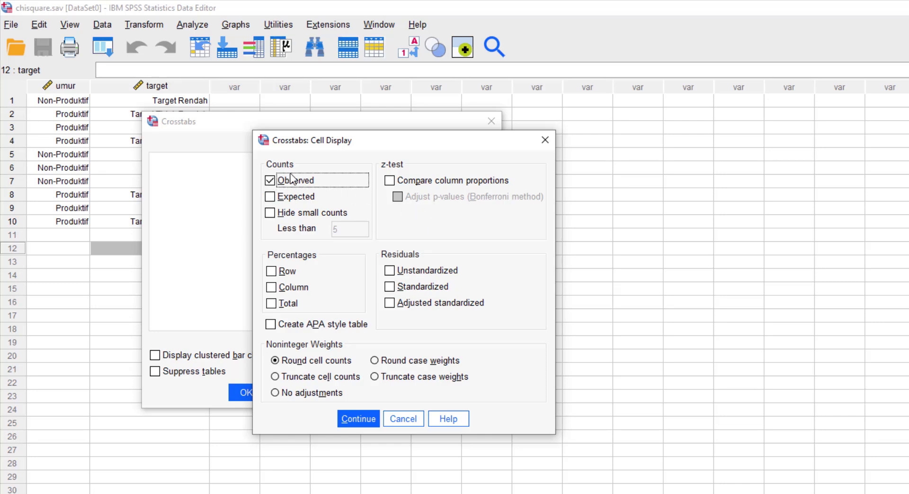
{"action": "left_click", "coordinate": [271, 197]}
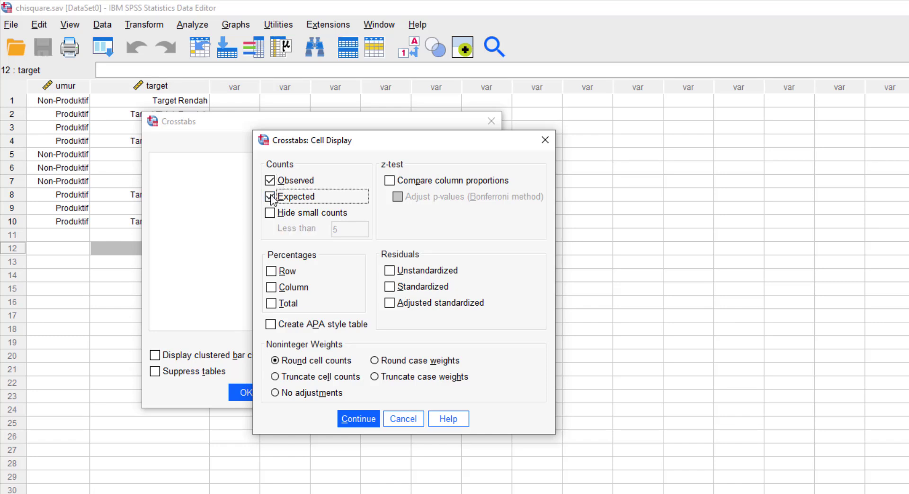
{"action": "left_click", "coordinate": [271, 271]}
{"action": "left_click", "coordinate": [271, 304]}
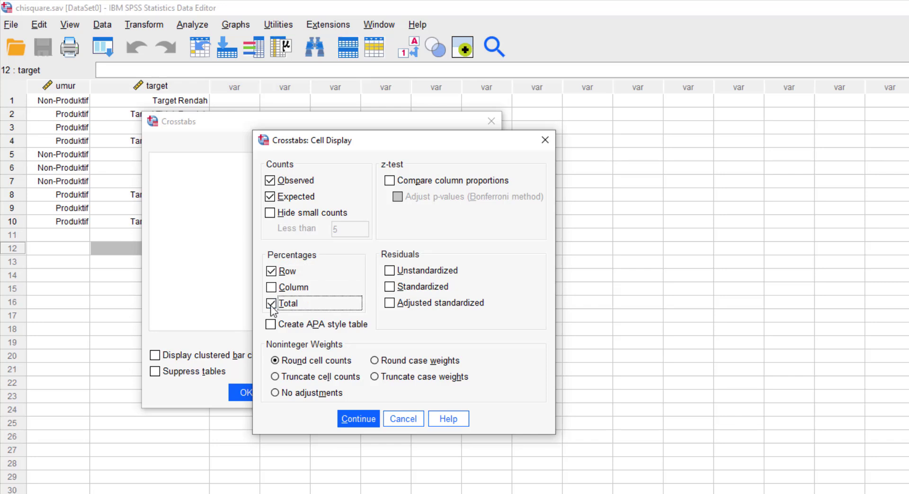
{"action": "left_click", "coordinate": [349, 420]}
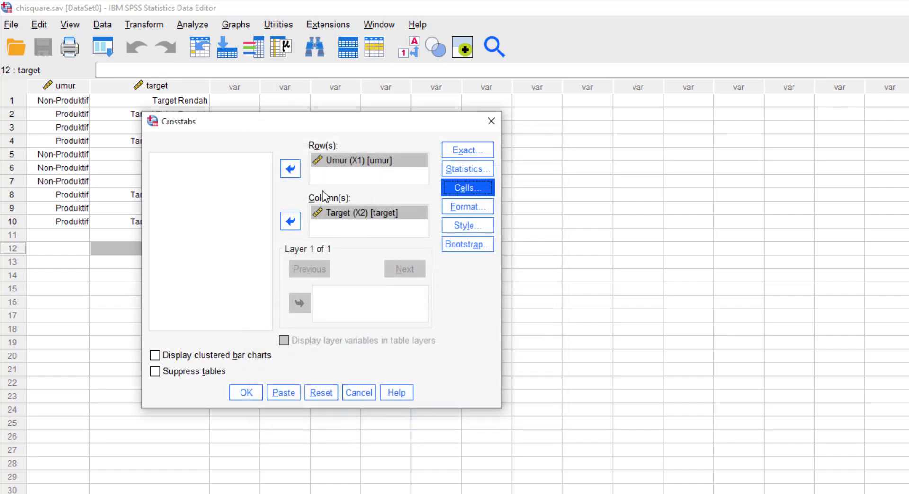
{"action": "left_click", "coordinate": [253, 391]}
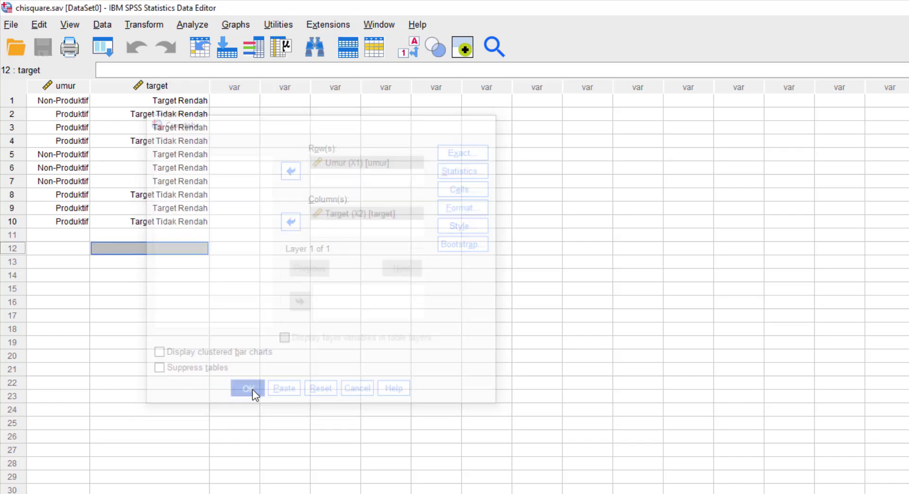
Step: Examine the crosstabs output against the data, from the Case Processing Summary to the significance values in the Chi-Square Tests table
{"action": "left_click_drag", "start_coordinate": [398, 128], "coordinate": [364, 119]}
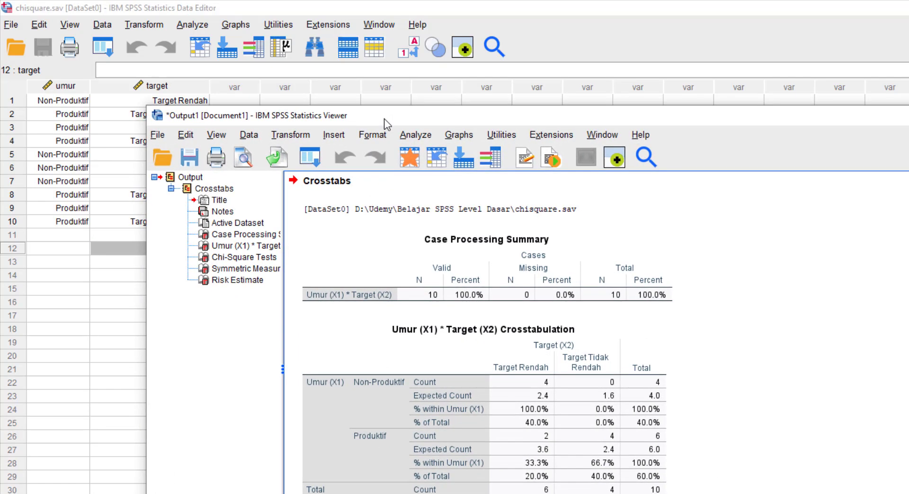
{"action": "left_click", "coordinate": [377, 238]}
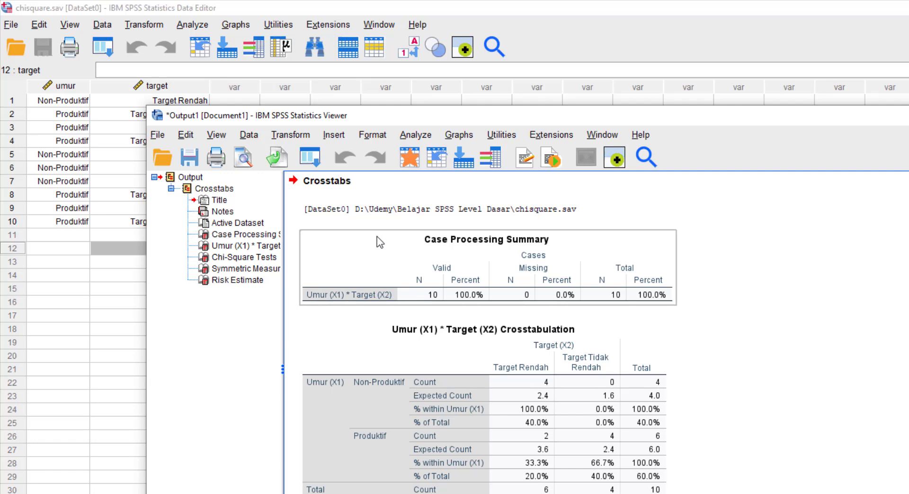
{"action": "left_click", "coordinate": [411, 177]}
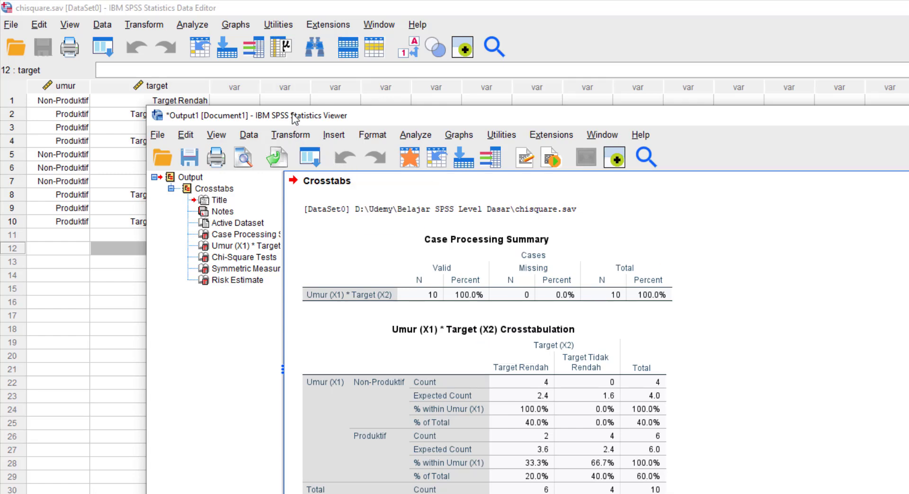
{"action": "left_click_drag", "start_coordinate": [295, 118], "coordinate": [371, 124]}
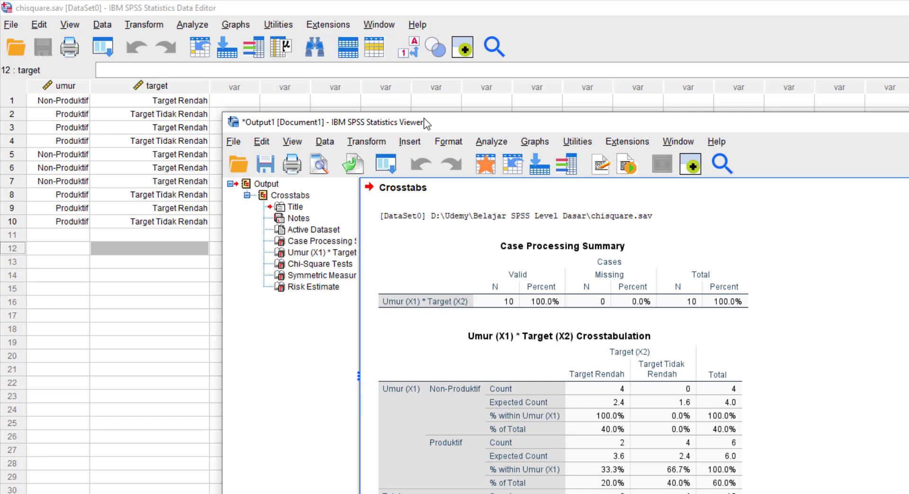
{"action": "left_click_drag", "start_coordinate": [427, 123], "coordinate": [364, 124]}
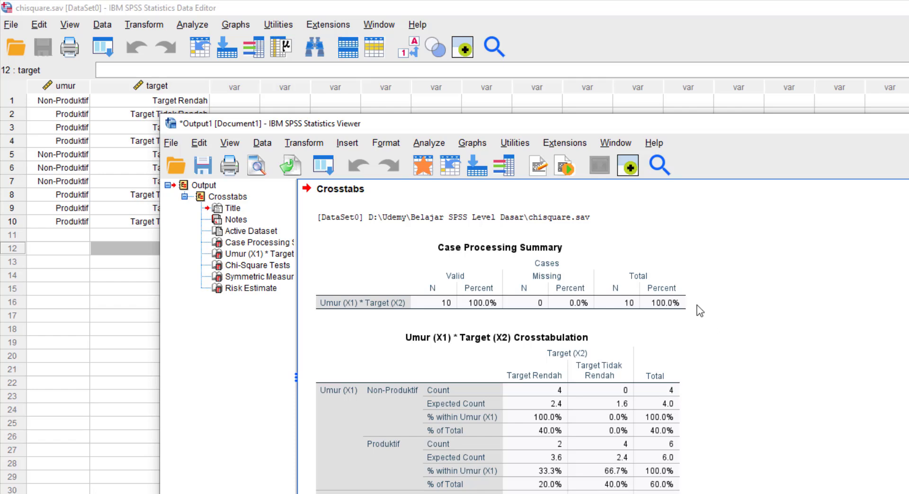
{"action": "left_click", "coordinate": [690, 291]}
{"action": "scroll", "coordinate": [680, 326], "scroll_direction": "down", "scroll_amount": 6}
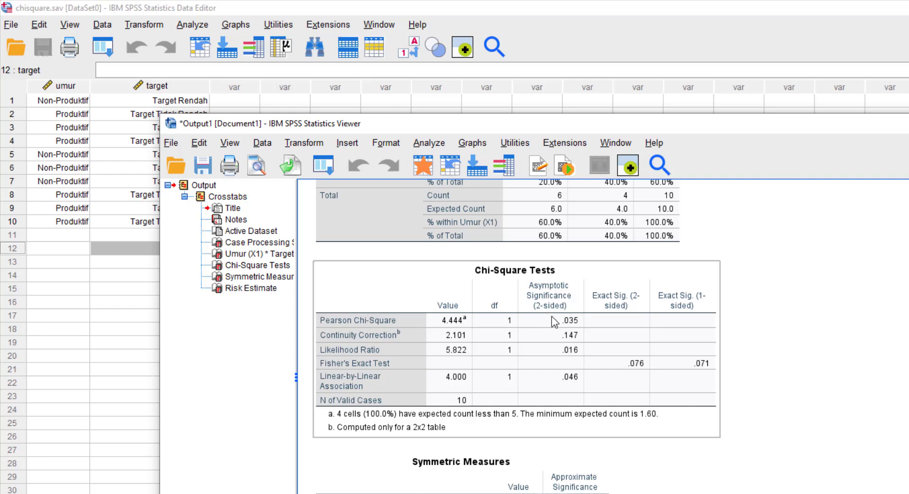
{"action": "left_click", "coordinate": [555, 302]}
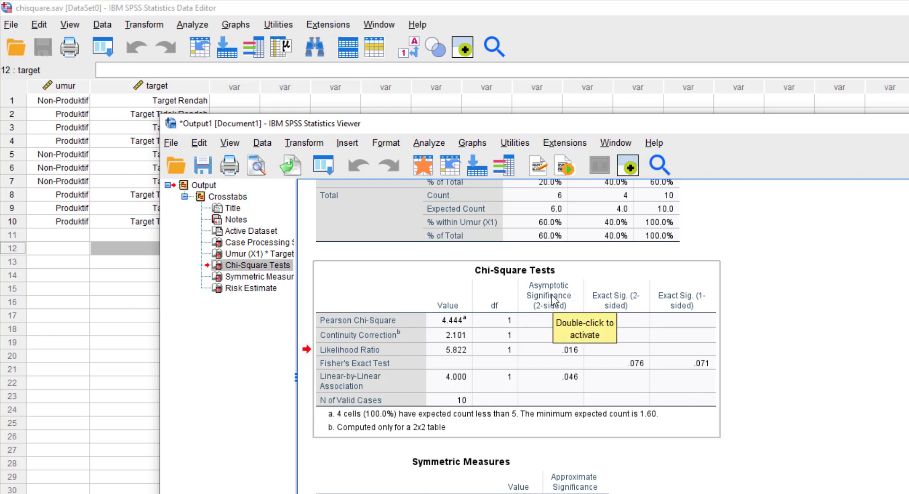